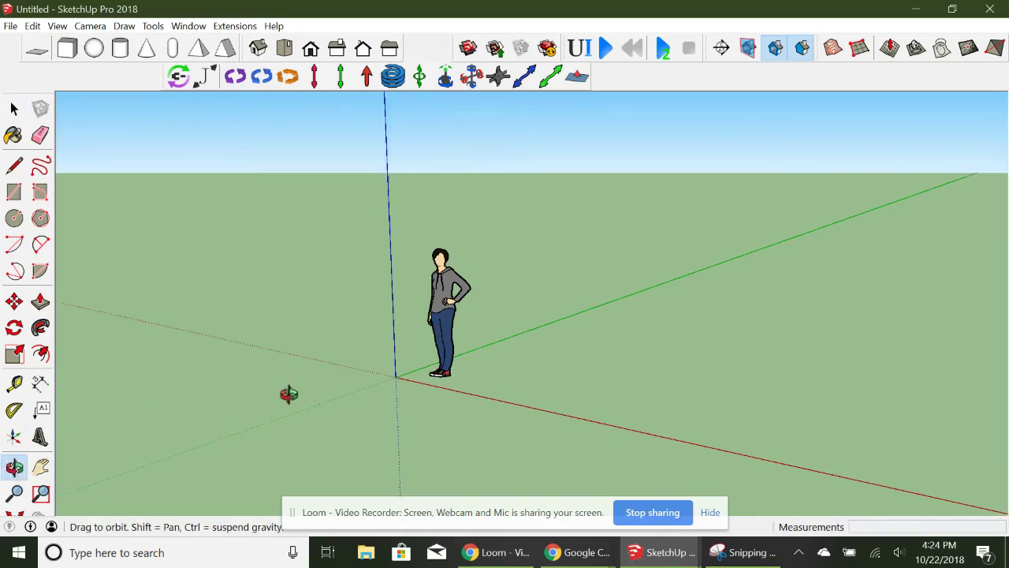
Step: Draw a long rectangle on the ground beside the figure
mouse_move(288, 394)
left_mouse_down()
mouse_move(350, 399)
mouse_move(357, 389)
left_mouse_up()
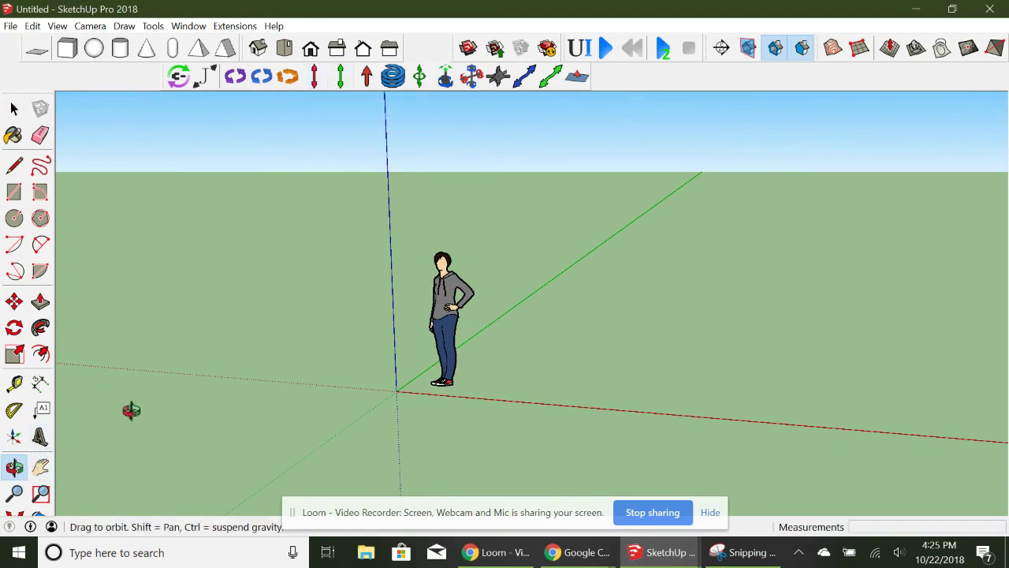
left_click(712, 512)
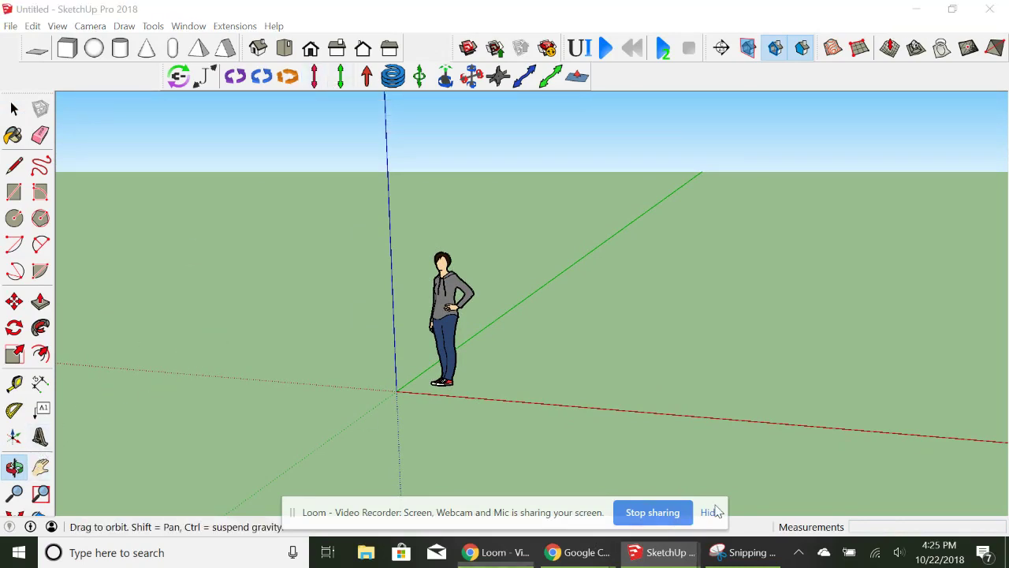
left_click(711, 514)
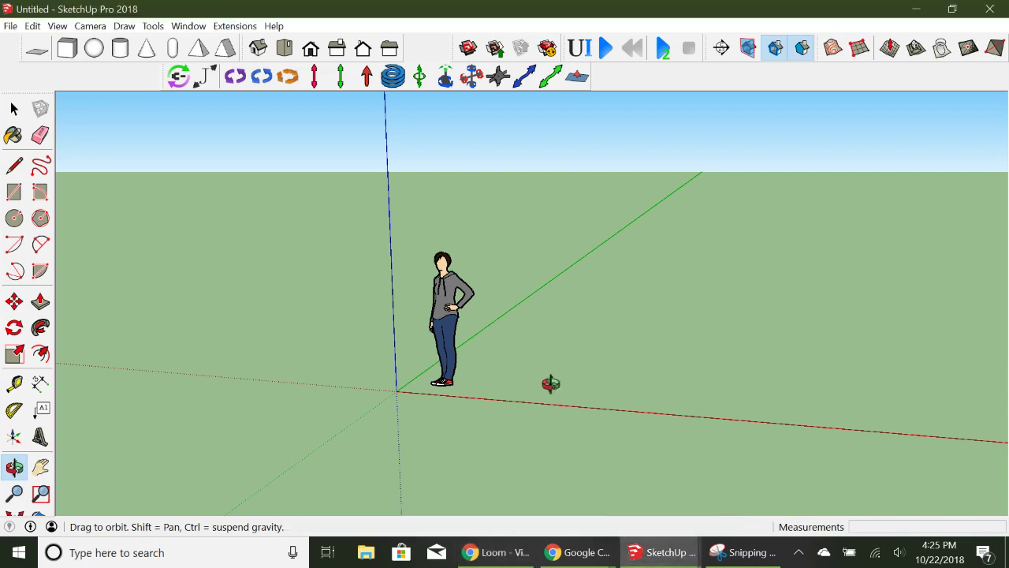
left_click(14, 197)
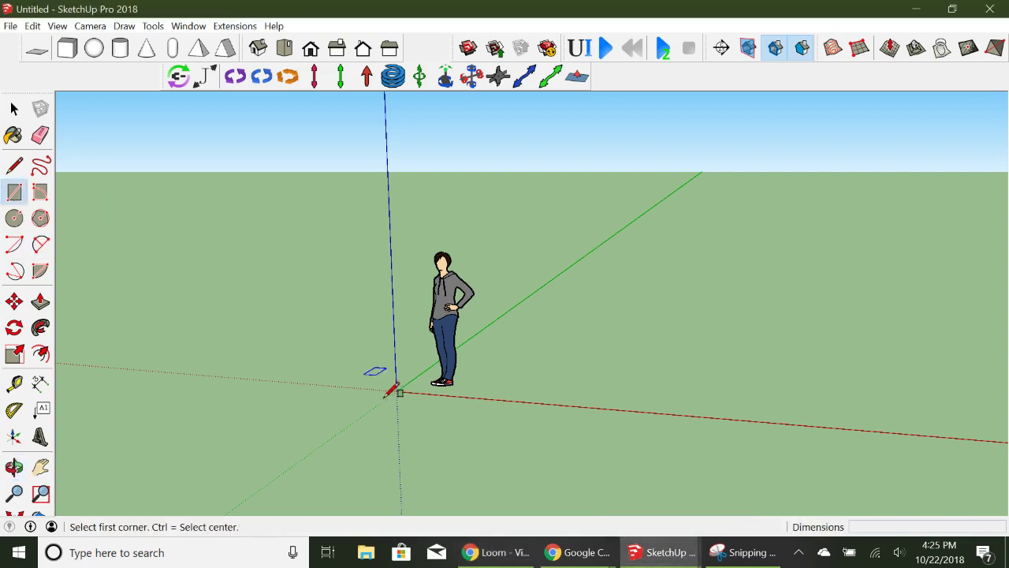
left_click(457, 432)
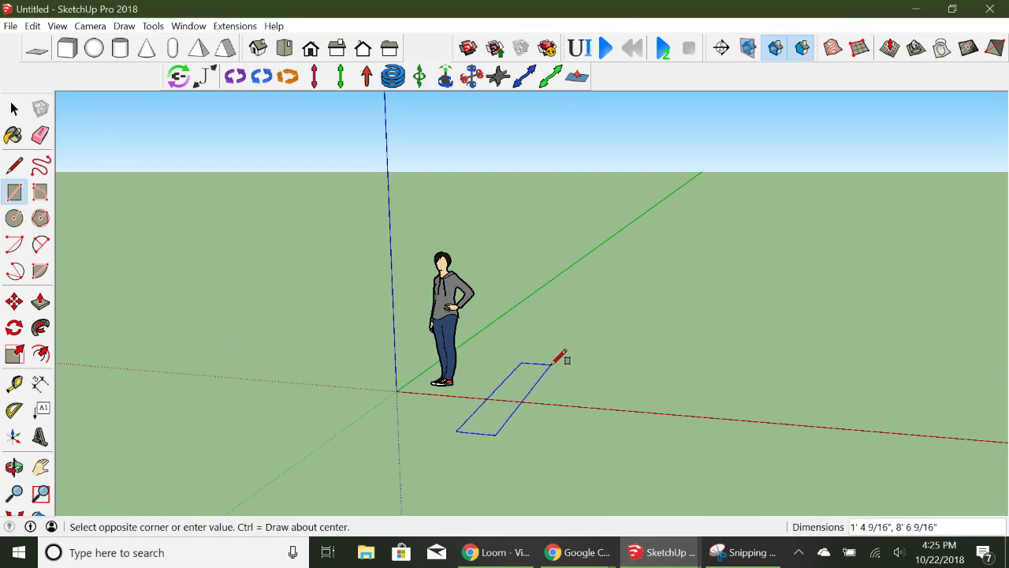
left_click(552, 364)
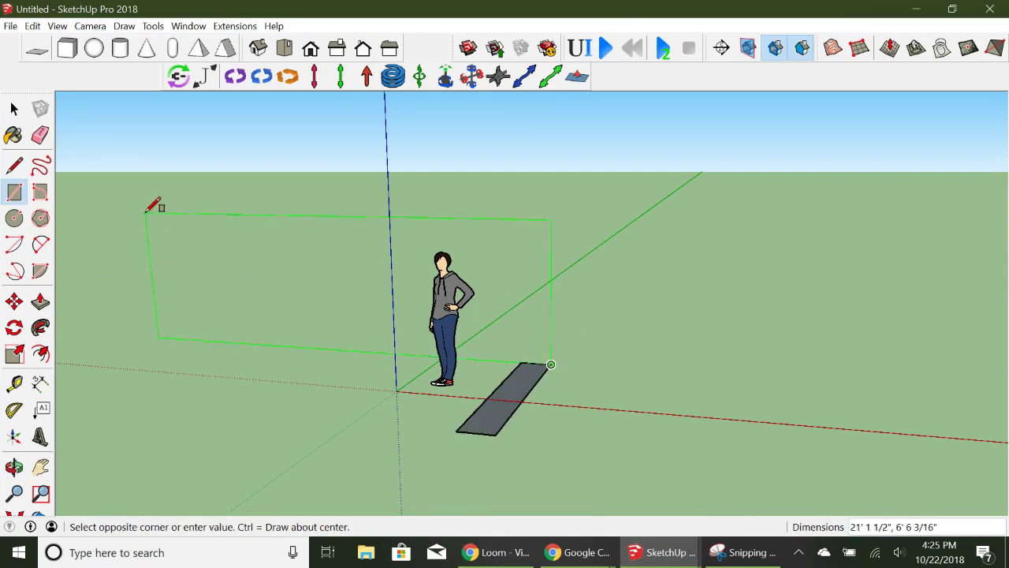
Step: Push/Pull the rectangle up about 8 3/4 inches into a box
left_click(40, 301)
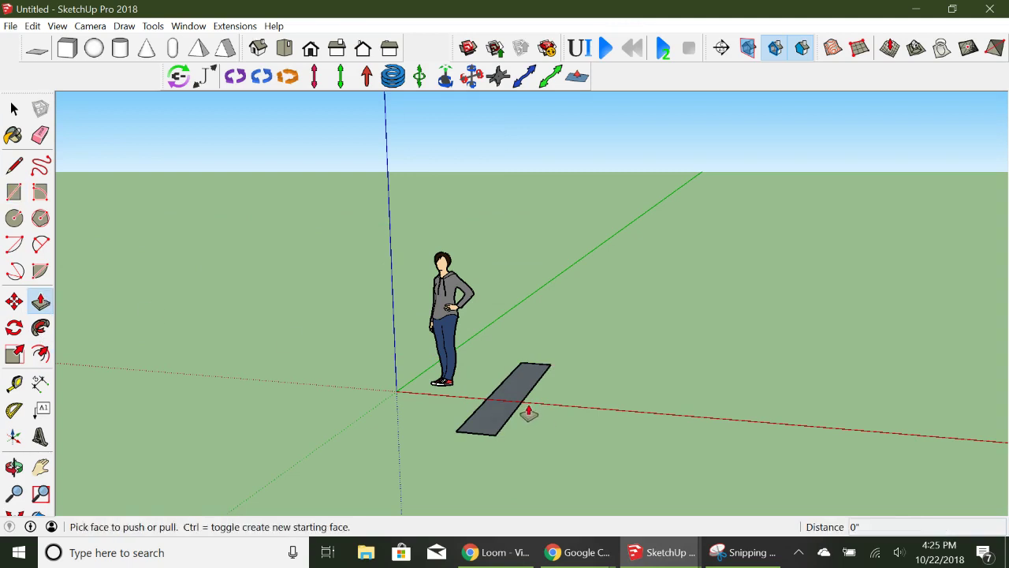
left_click(510, 407)
left_click(510, 390)
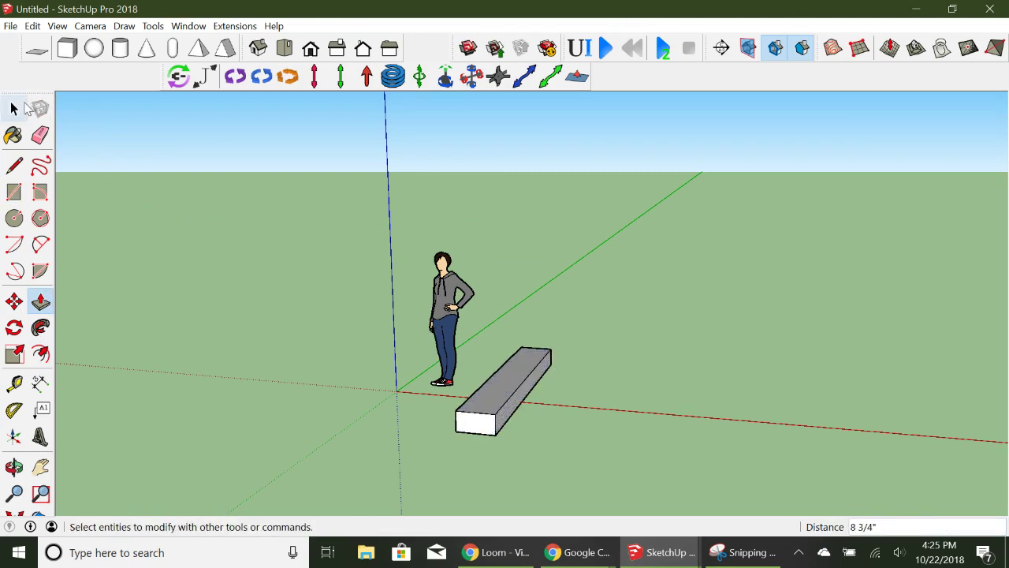
key("ctrl+z")
key("ctrl+z")
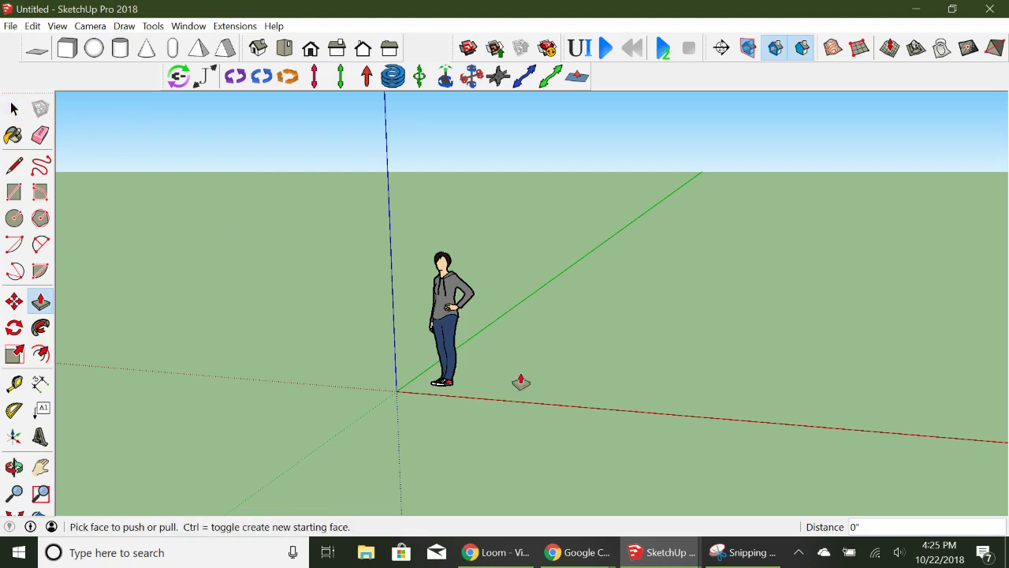
key("ctrl+y")
key("ctrl+y")
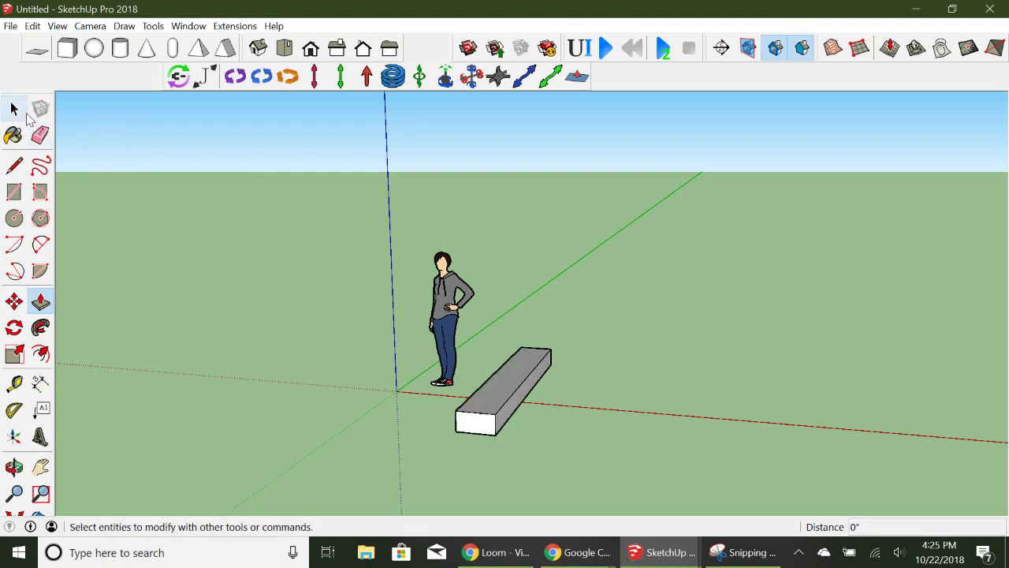
Step: Select the whole box and make it a group
left_click(14, 109)
triple_click(520, 380)
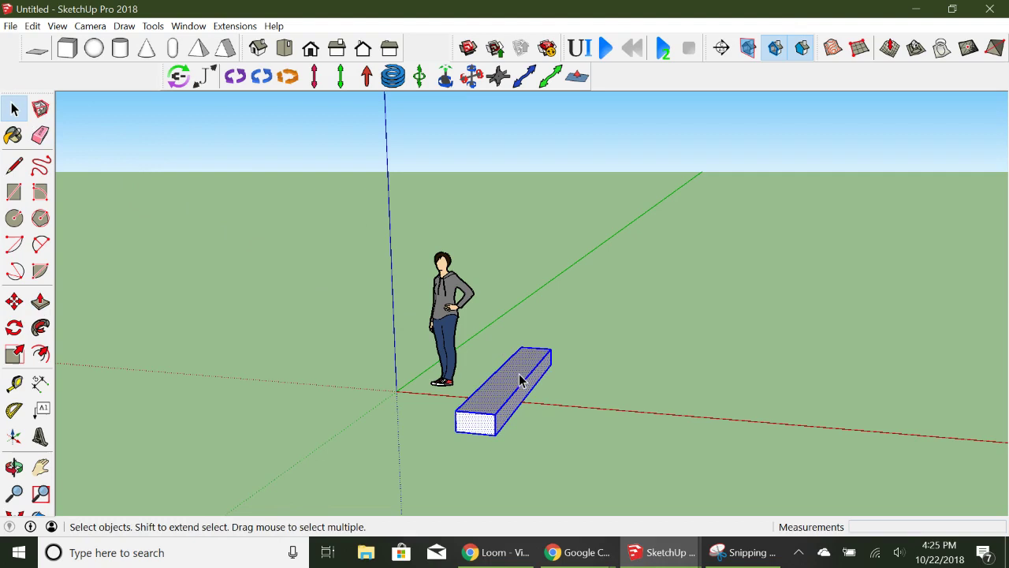
right_click(521, 377)
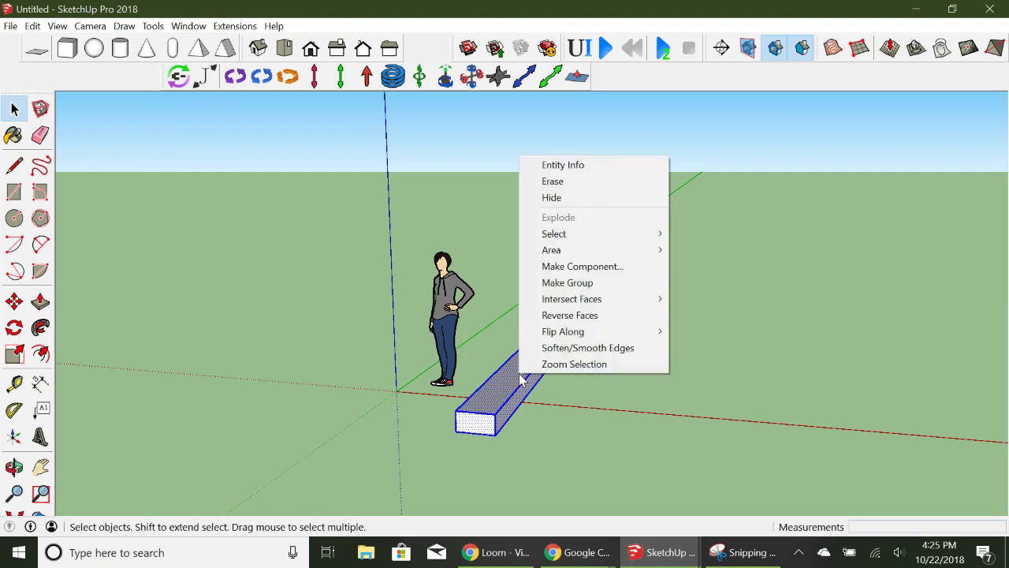
left_click(564, 285)
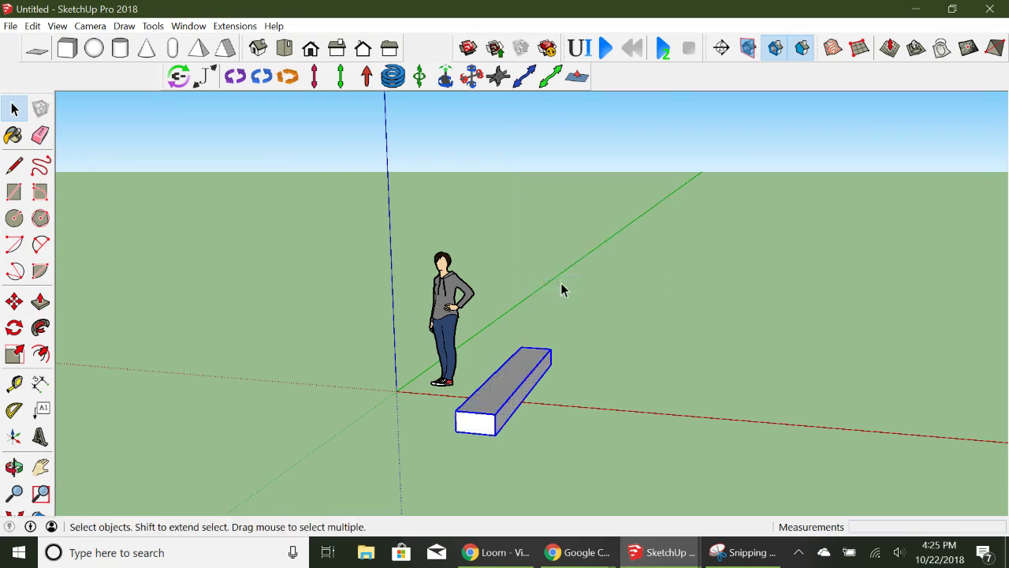
Step: Create a narrow MSPhysics box beside the first beam by setting its width, depth and height
left_click(68, 49)
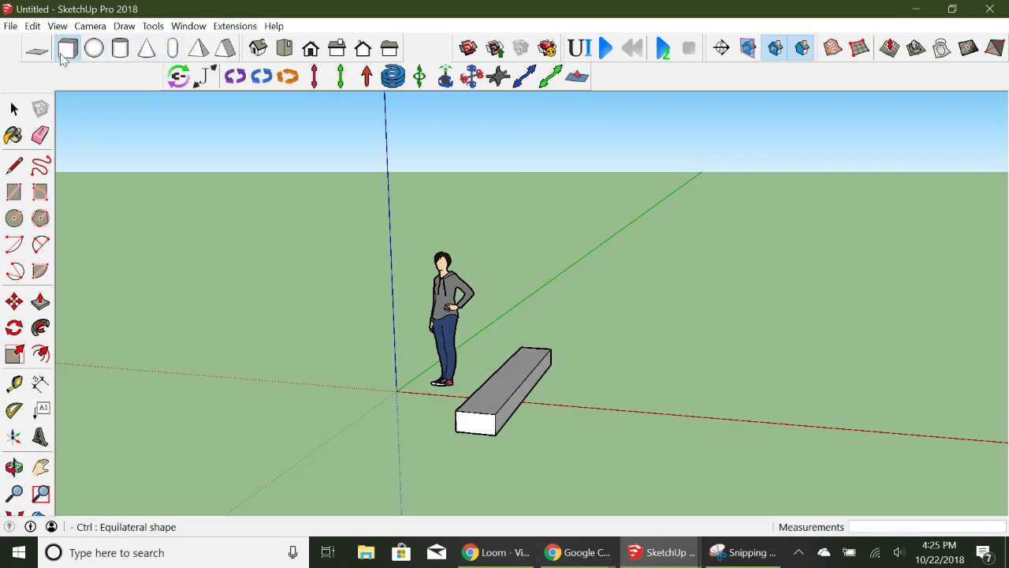
left_click(558, 446)
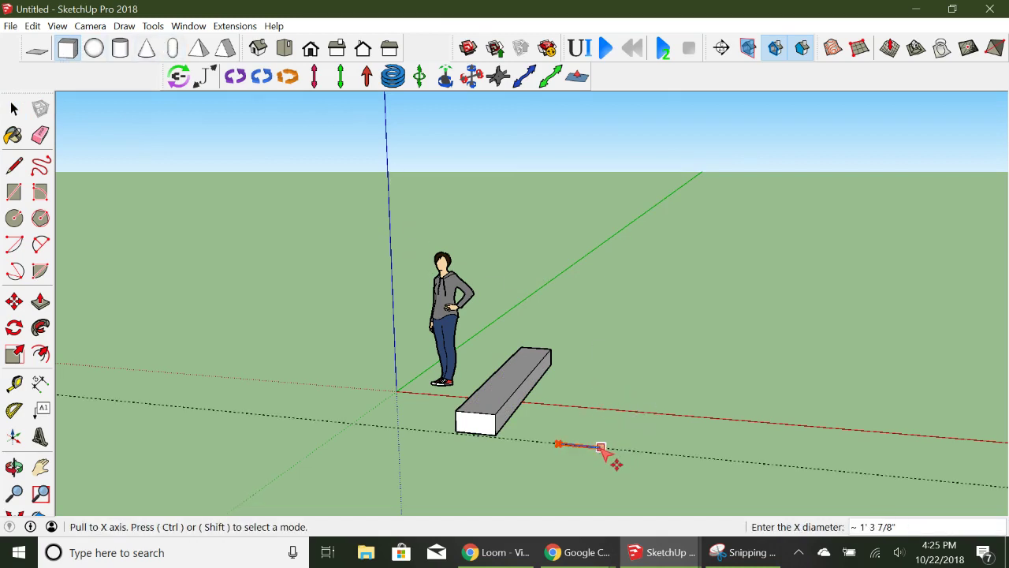
left_click(591, 446)
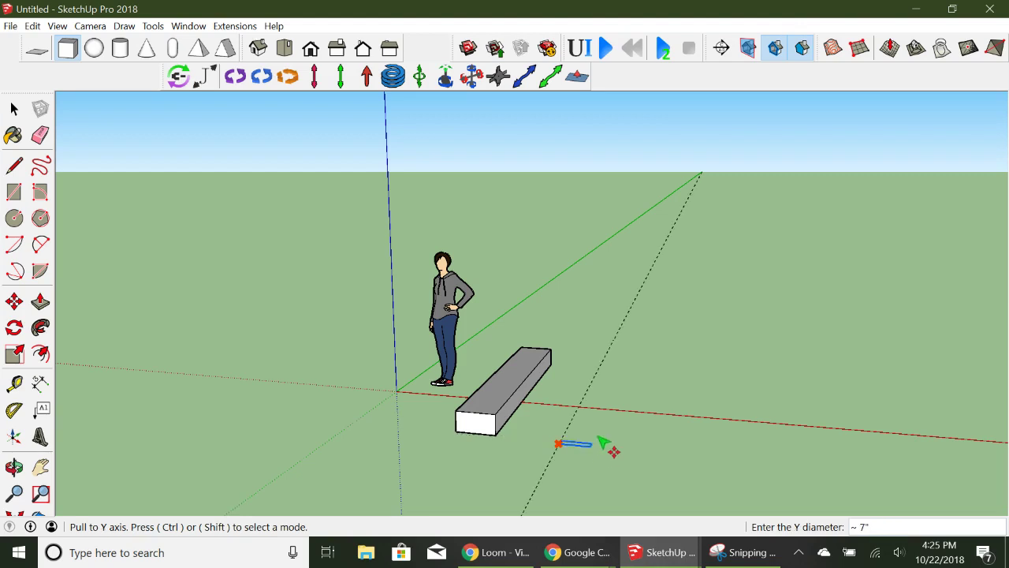
left_click(623, 371)
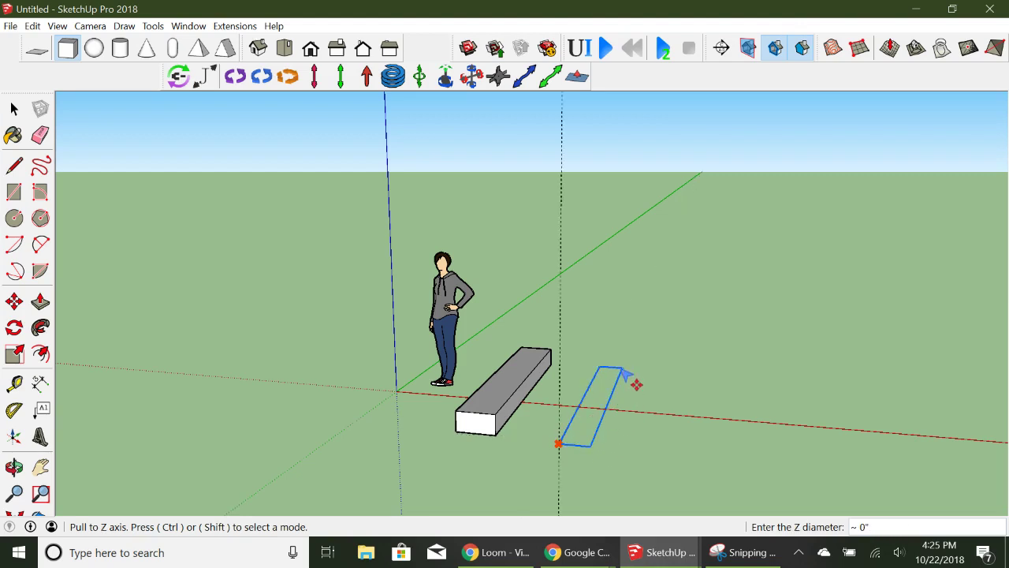
left_click(563, 430)
key("m")
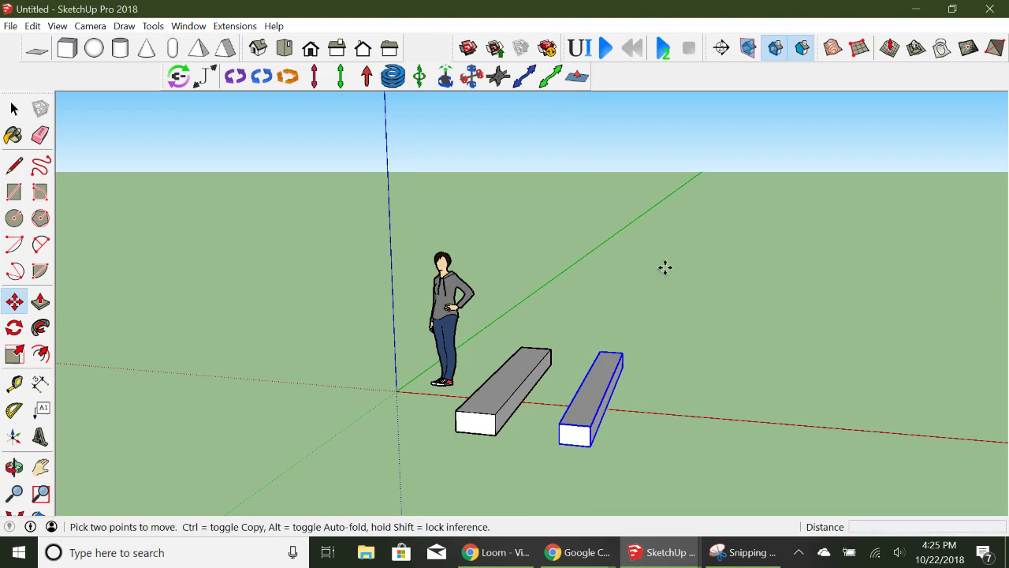
Step: Test-run and reset the simulation, then erase the human figure
left_click(606, 49)
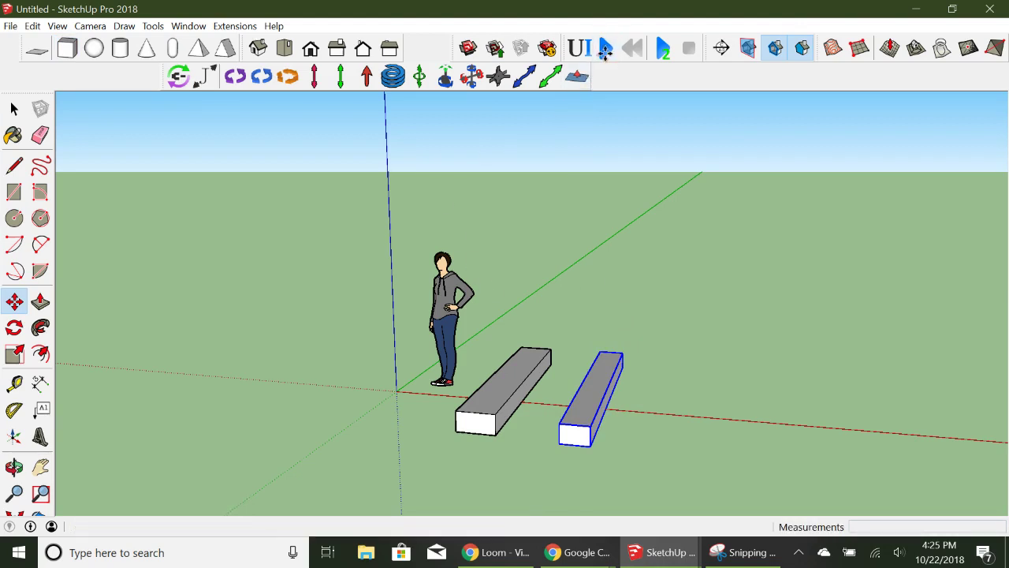
left_click(633, 49)
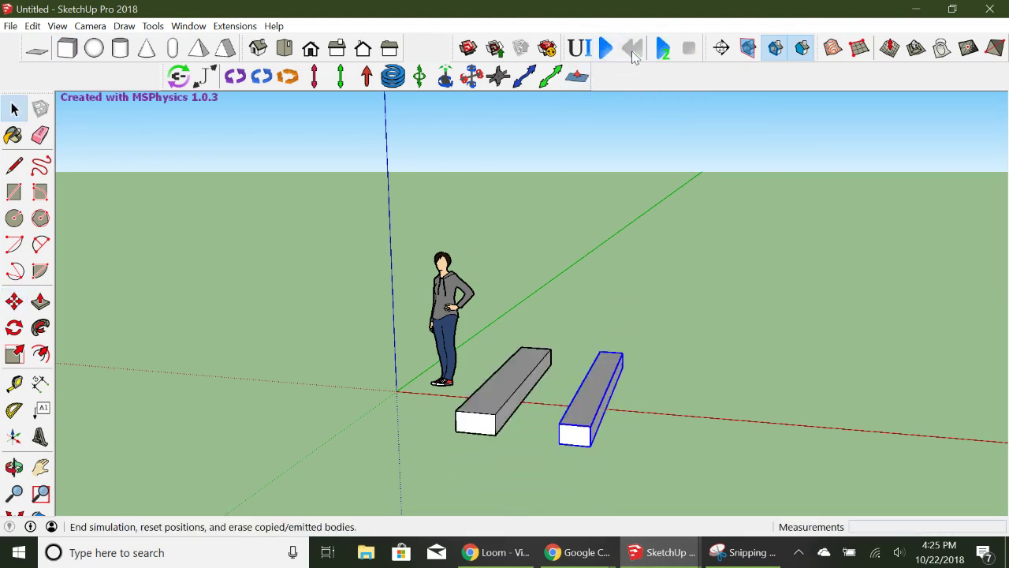
left_click(14, 108)
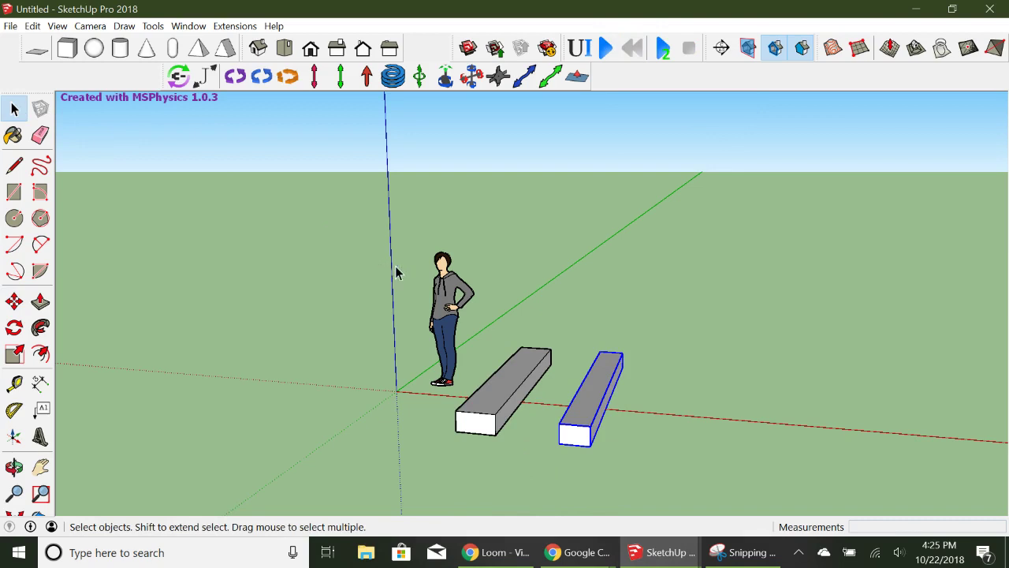
left_click(444, 287)
right_click(443, 288)
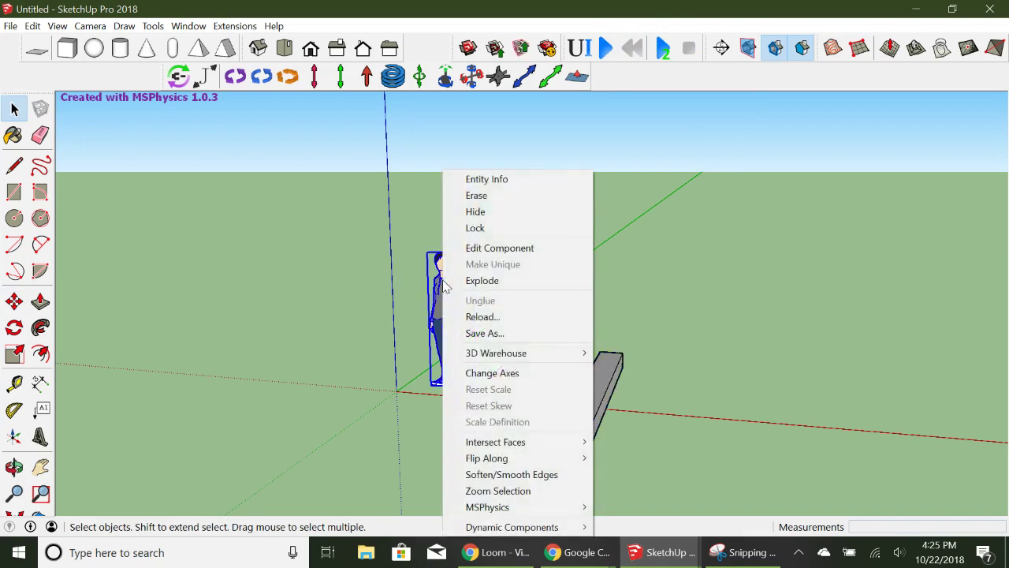
left_click(489, 202)
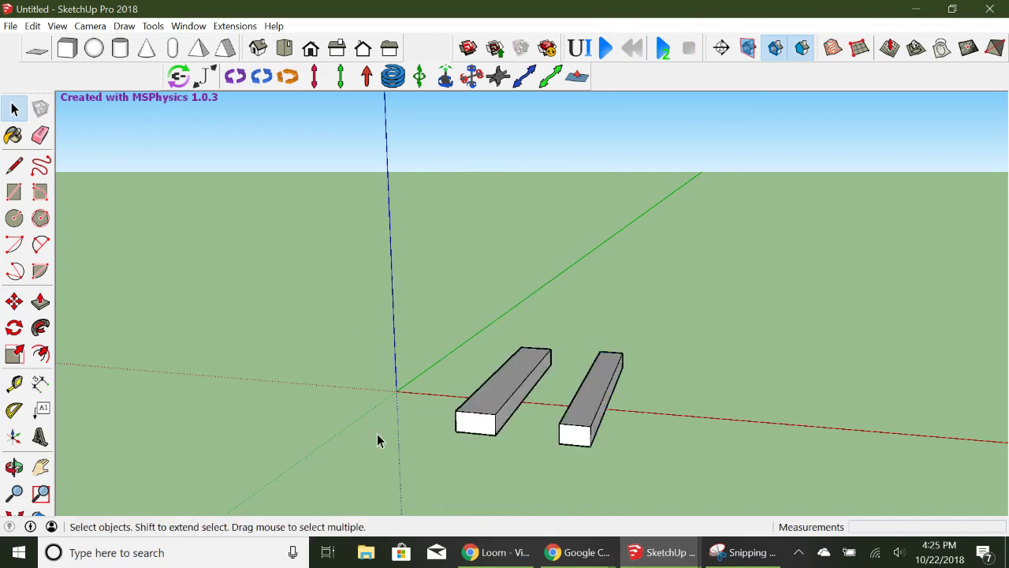
Step: Orbit, zoom and pan to frame both beams, then begin adding a slider joint
left_click(14, 467)
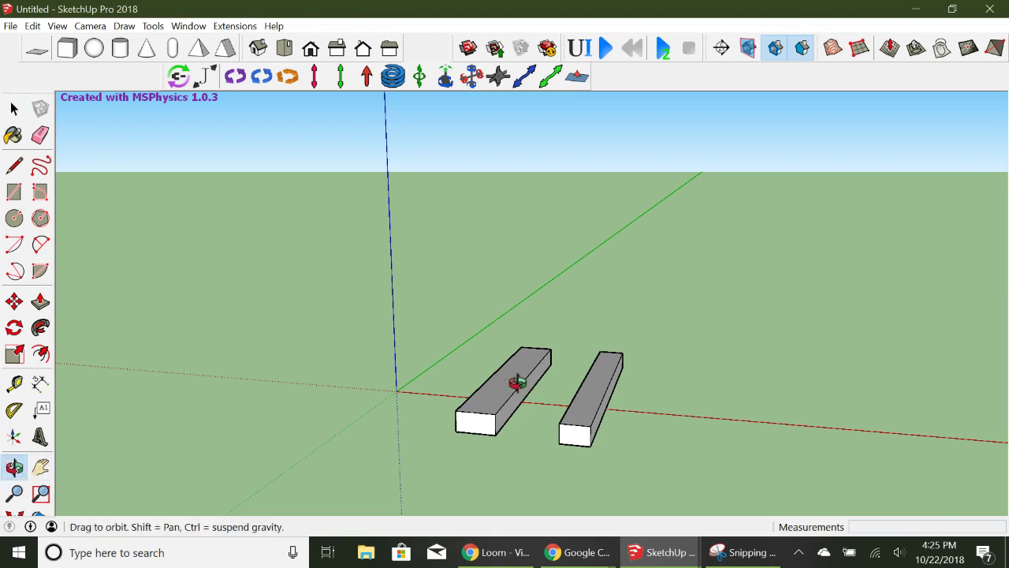
mouse_move(517, 383)
left_mouse_down()
mouse_move(500, 450)
mouse_move(507, 324)
left_mouse_up()
left_click(18, 493)
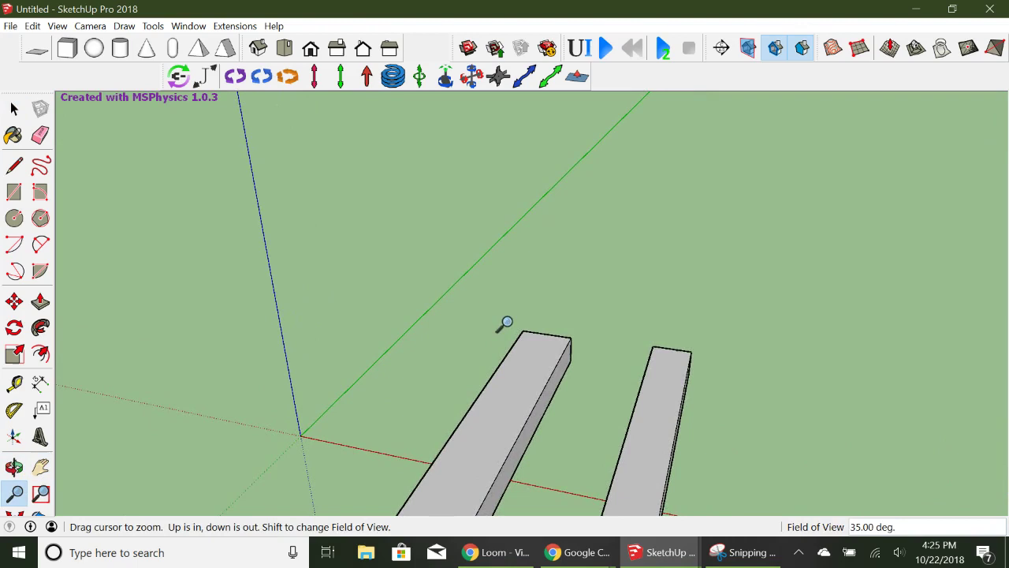
left_click(40, 467)
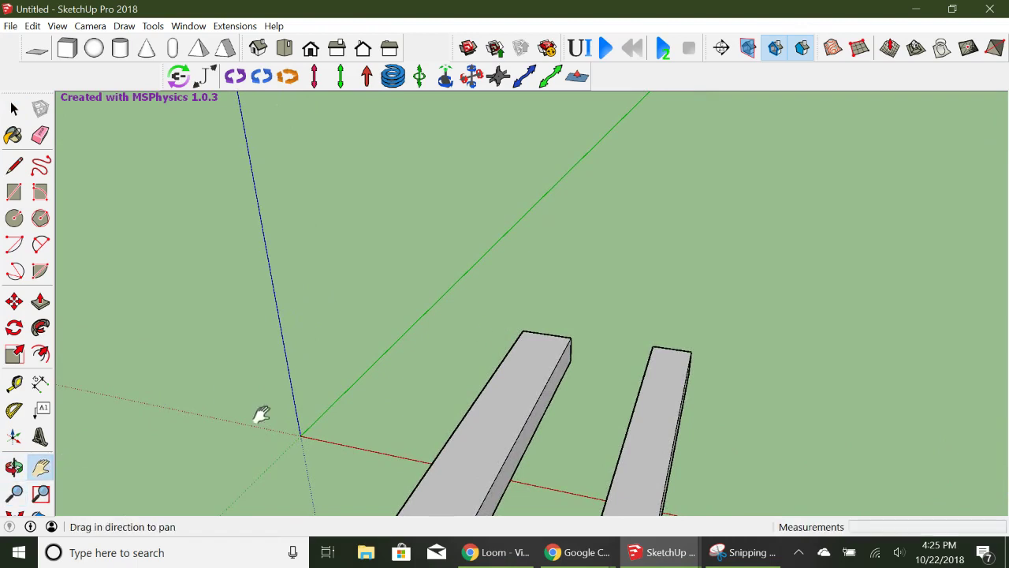
mouse_move(417, 413)
left_mouse_down()
mouse_move(354, 322)
mouse_move(274, 260)
mouse_move(257, 279)
left_mouse_up()
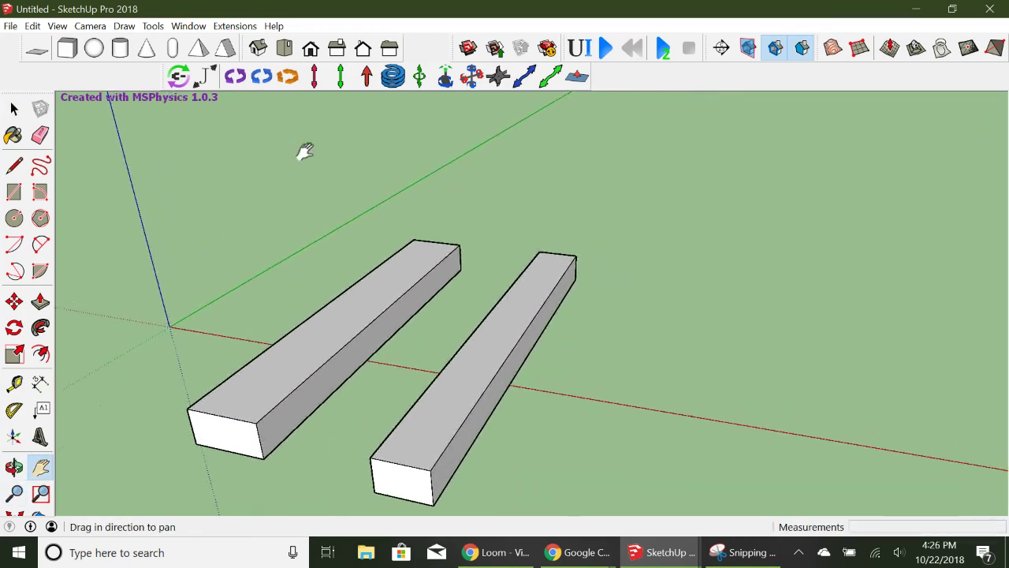
left_click(316, 86)
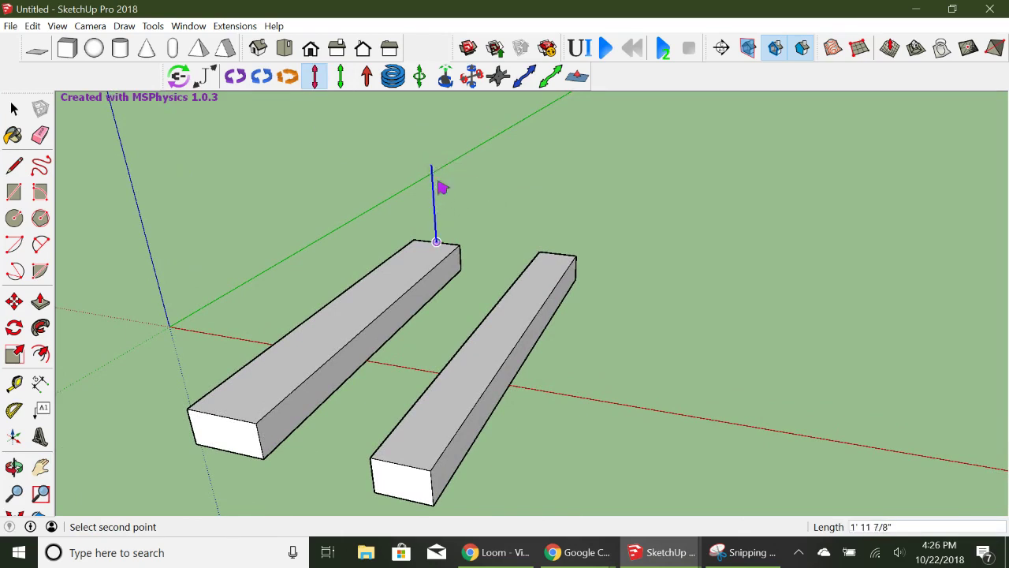
Step: Place the slider joint at the left beam's top end and connect that beam to it
left_click(511, 190)
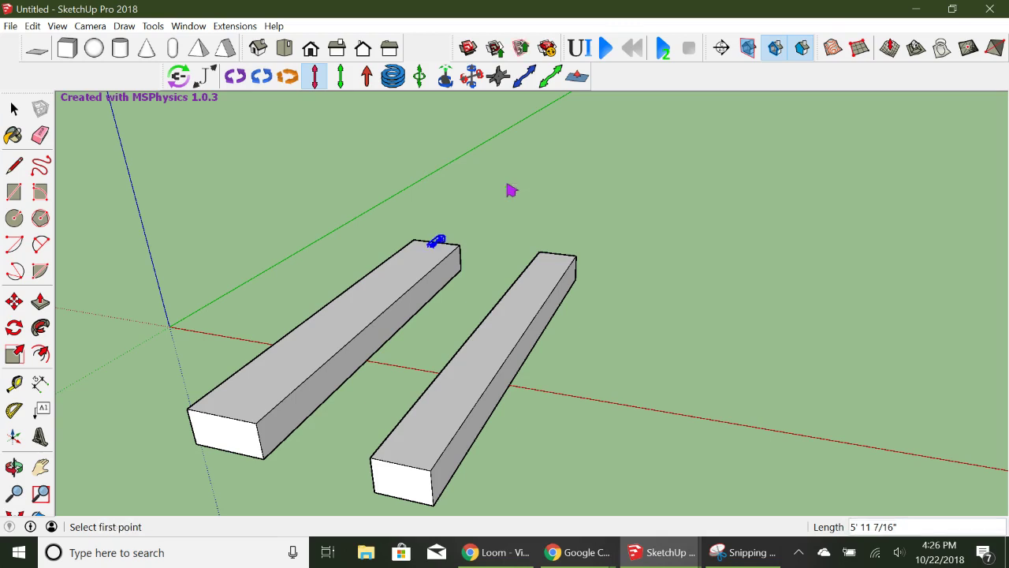
left_click(178, 76)
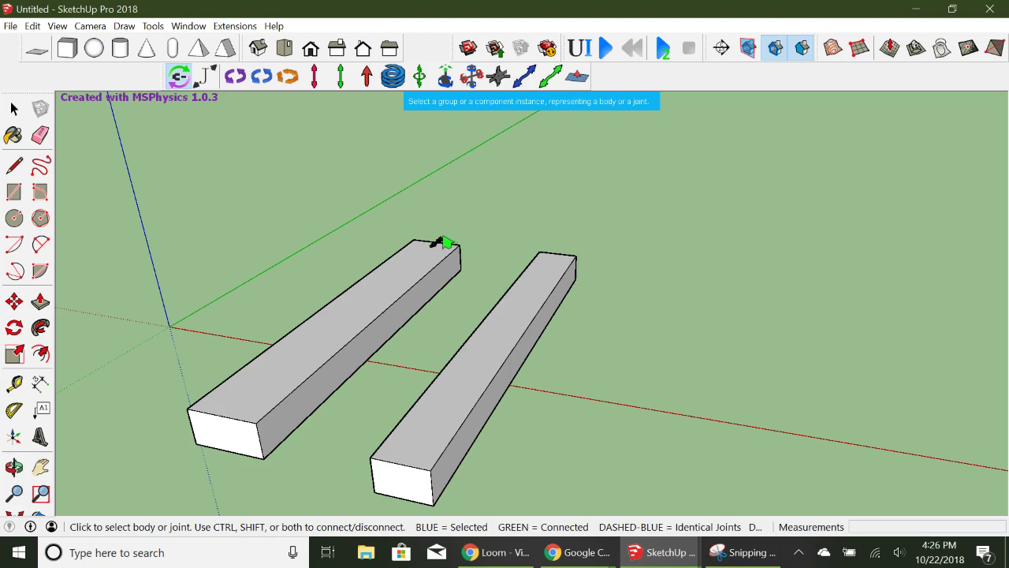
left_click(441, 243)
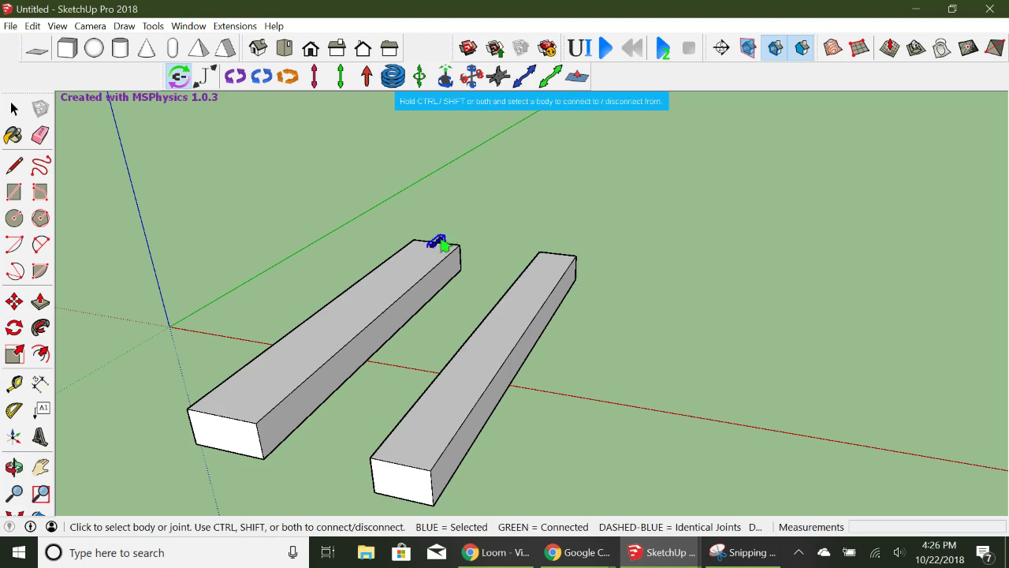
left_click(388, 297, "ctrl")
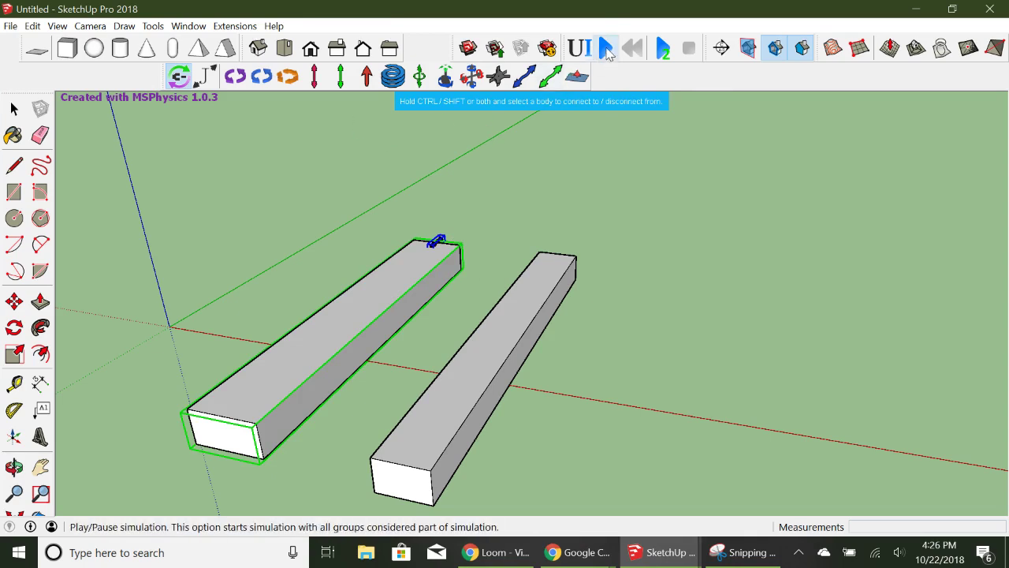
left_click(605, 49)
mouse_move(354, 316)
left_mouse_down()
mouse_move(500, 227)
mouse_move(408, 302)
mouse_move(441, 289)
mouse_move(452, 267)
mouse_move(383, 338)
mouse_move(505, 225)
mouse_move(414, 312)
mouse_move(493, 208)
mouse_move(455, 255)
mouse_move(471, 241)
left_mouse_up()
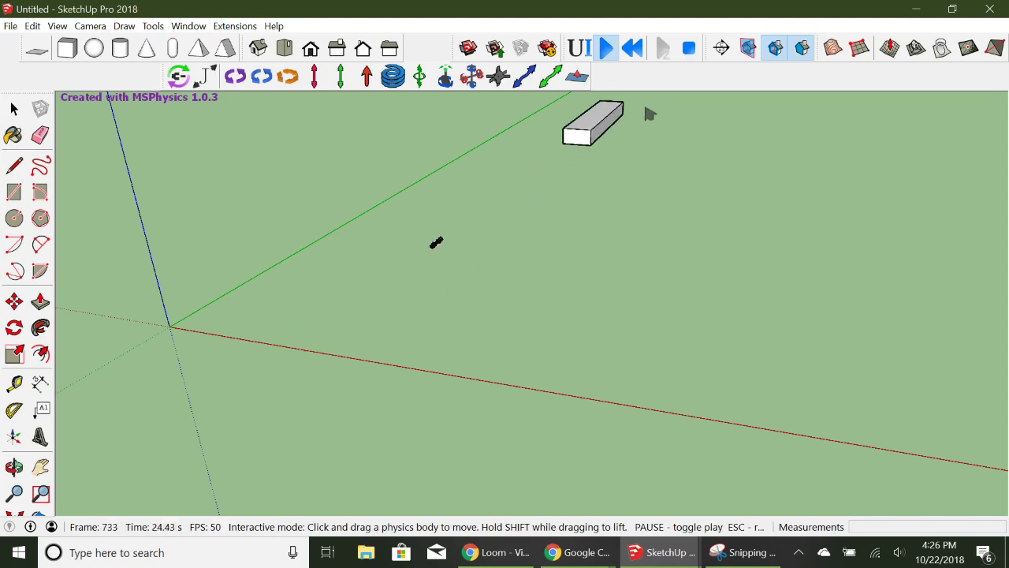
left_click(634, 49)
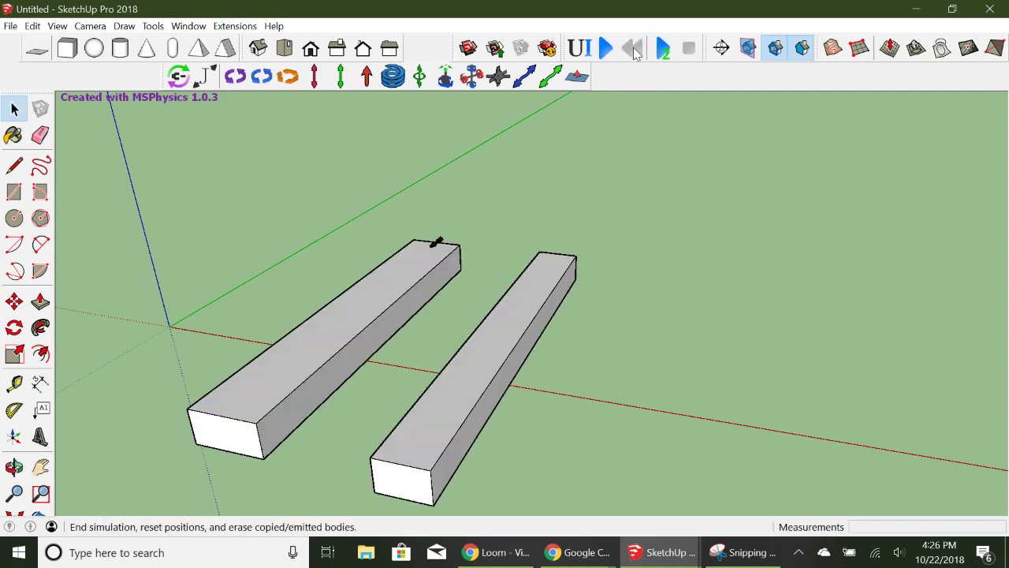
left_click(606, 47)
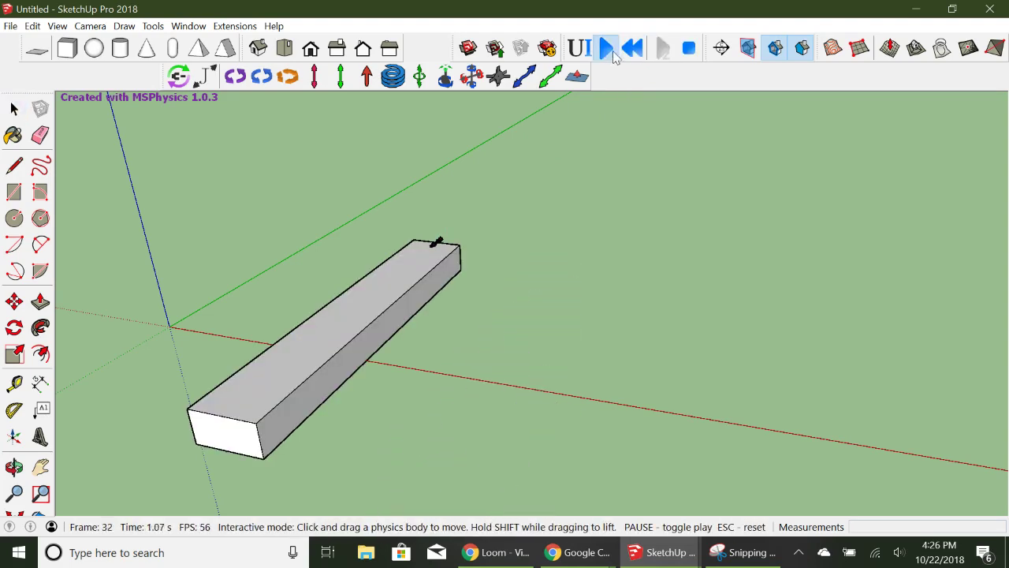
left_click(632, 49)
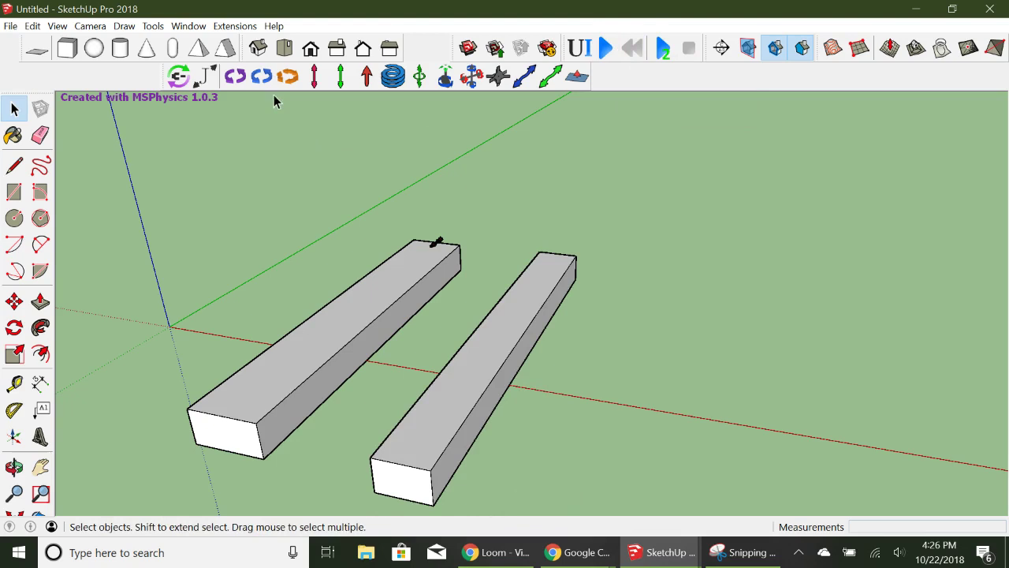
Step: Place a piston joint at the right beam's end and connect that beam to it
left_click(341, 77)
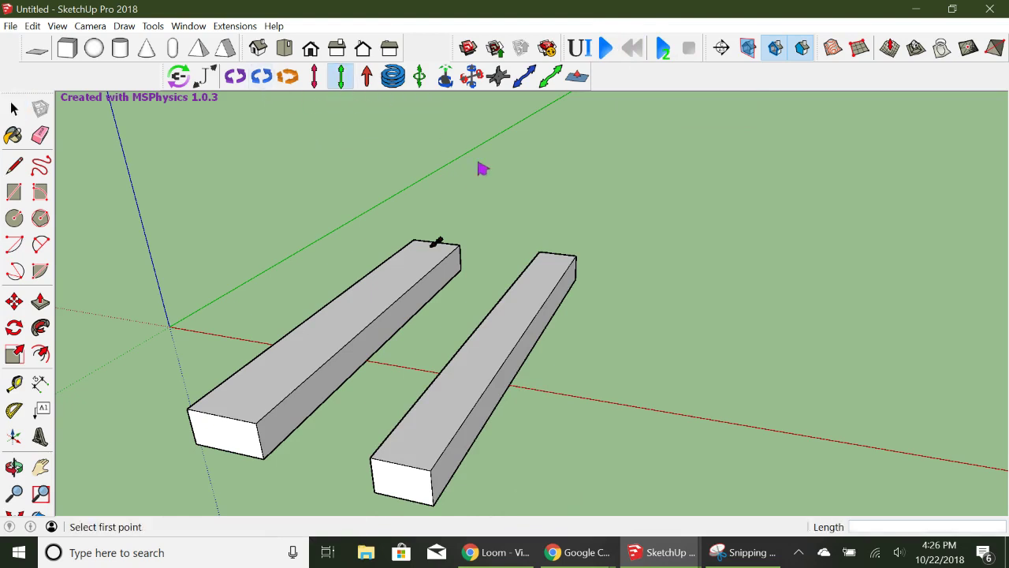
left_click(558, 258)
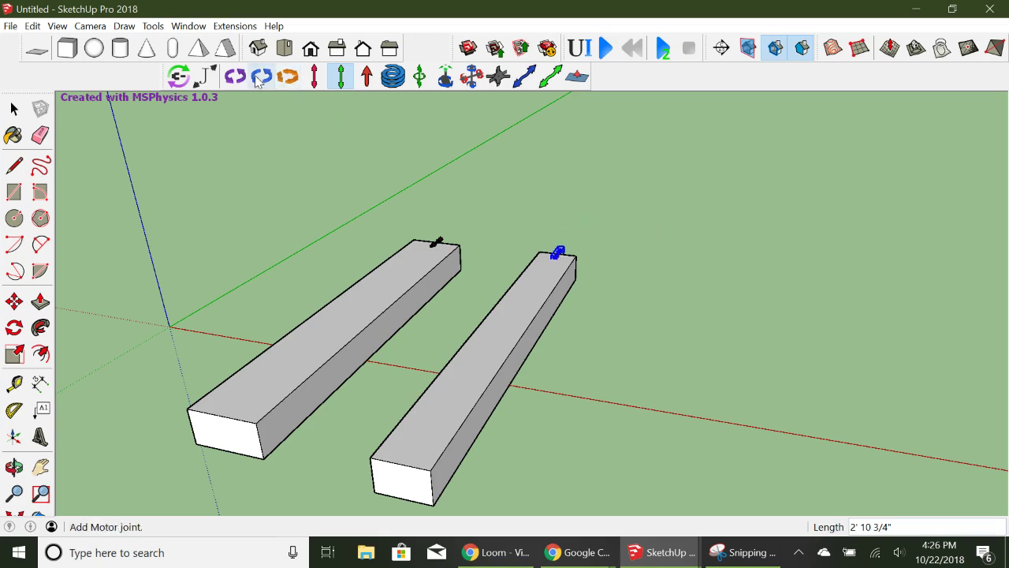
left_click(178, 76)
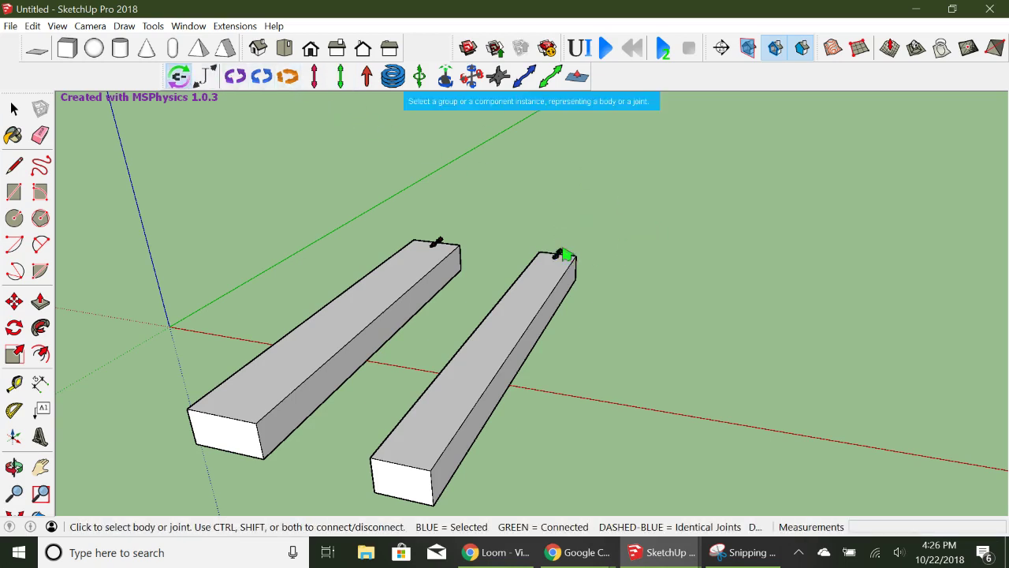
left_click(562, 255)
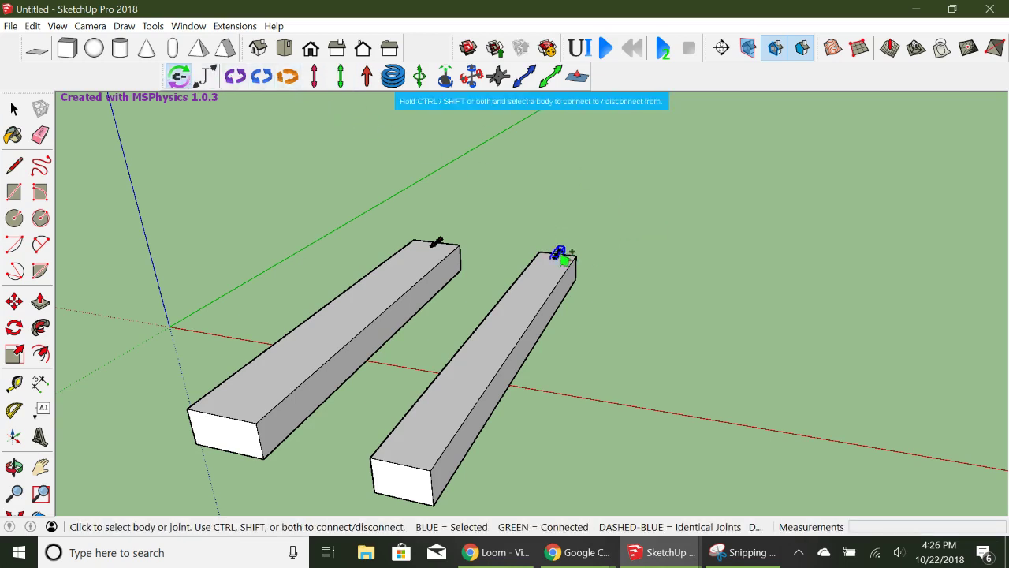
left_click(544, 294, "ctrl")
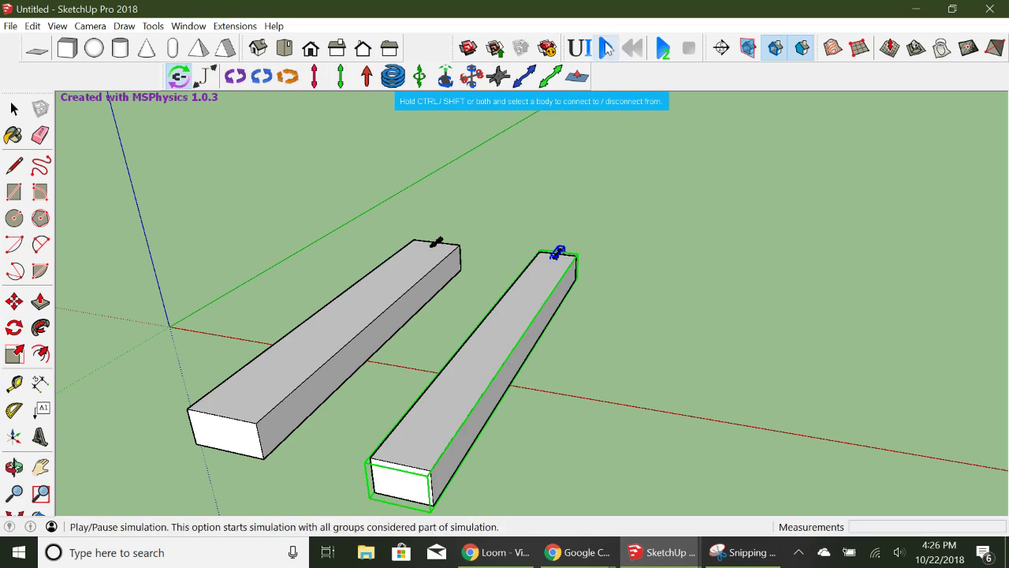
Step: Test the piston by running the simulation, dragging the right beam, then resetting
left_click(606, 48)
left_click_drag(500, 340, 534, 308)
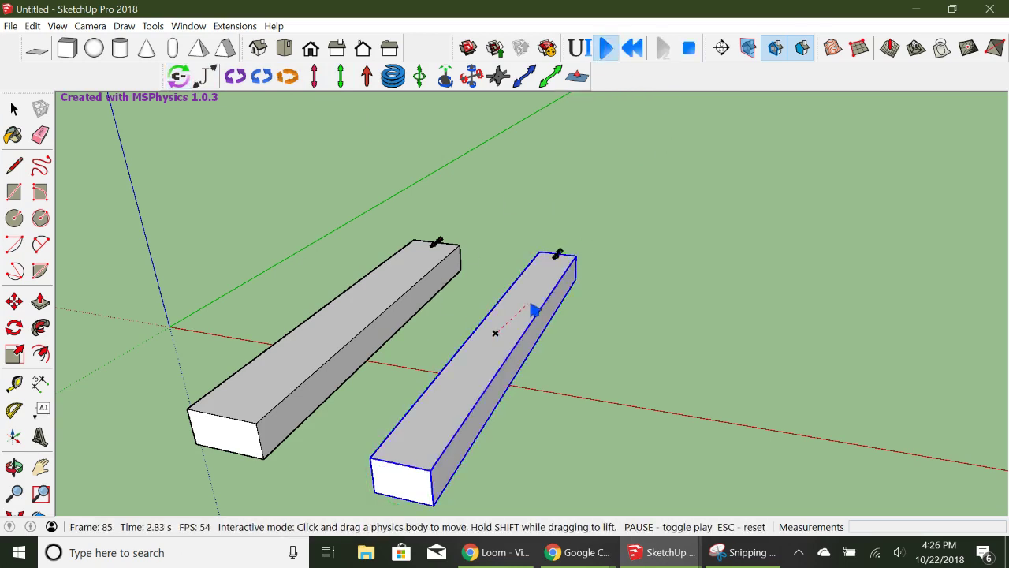
left_click(636, 50)
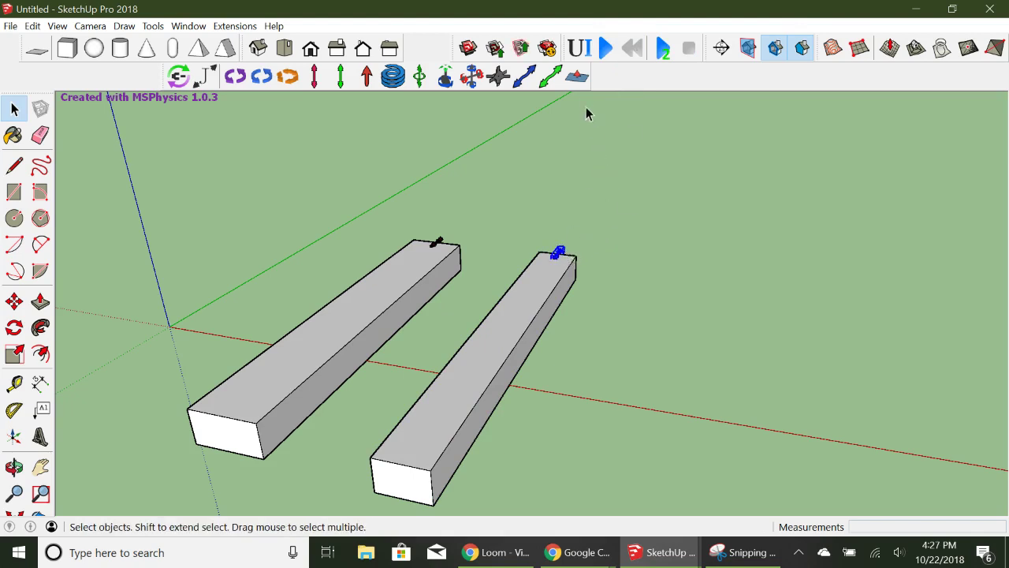
Step: Generate a slider controller for the piston joint in the MSPhysics UI
left_click(582, 52)
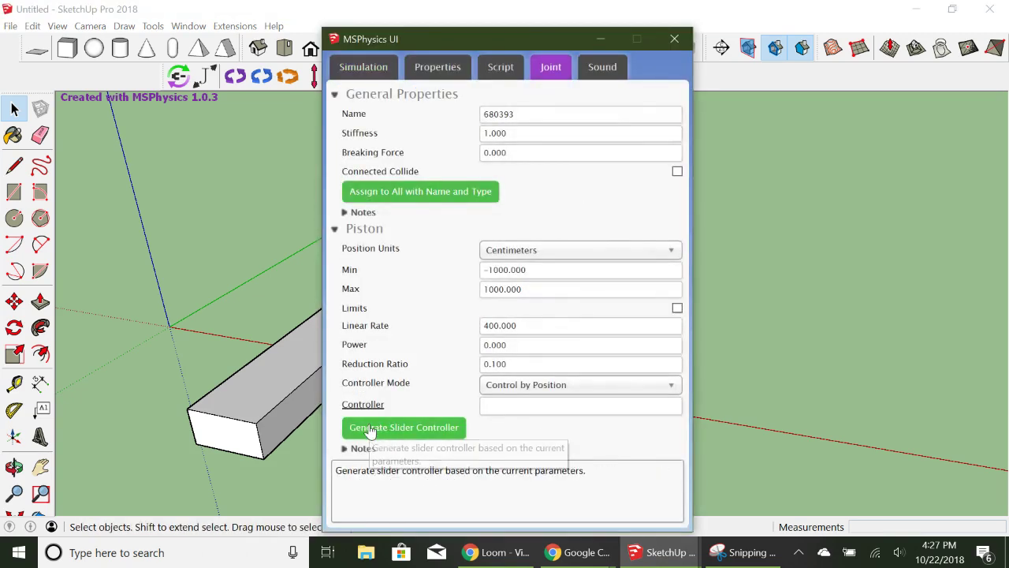
left_click(406, 430)
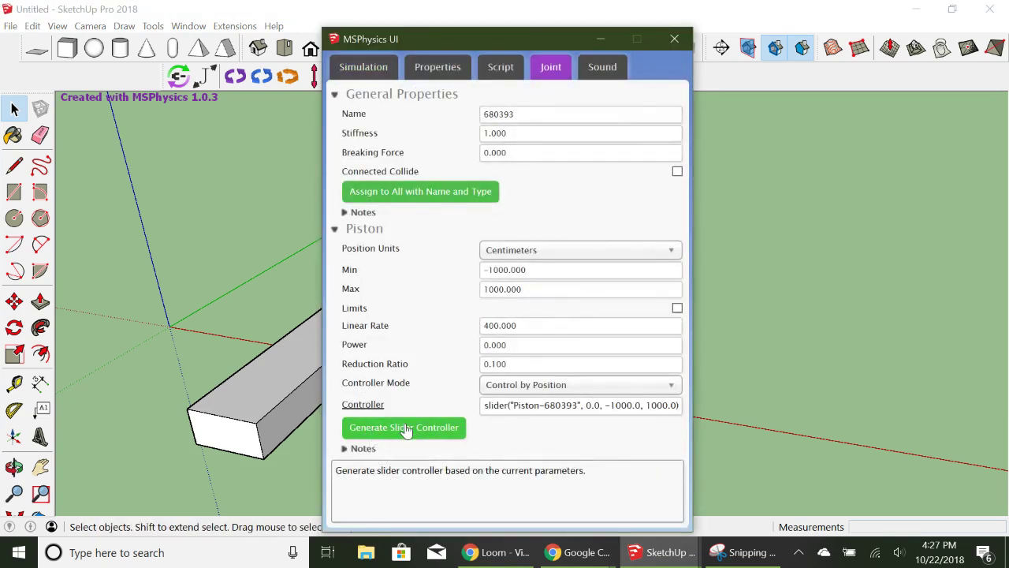
left_click(675, 41)
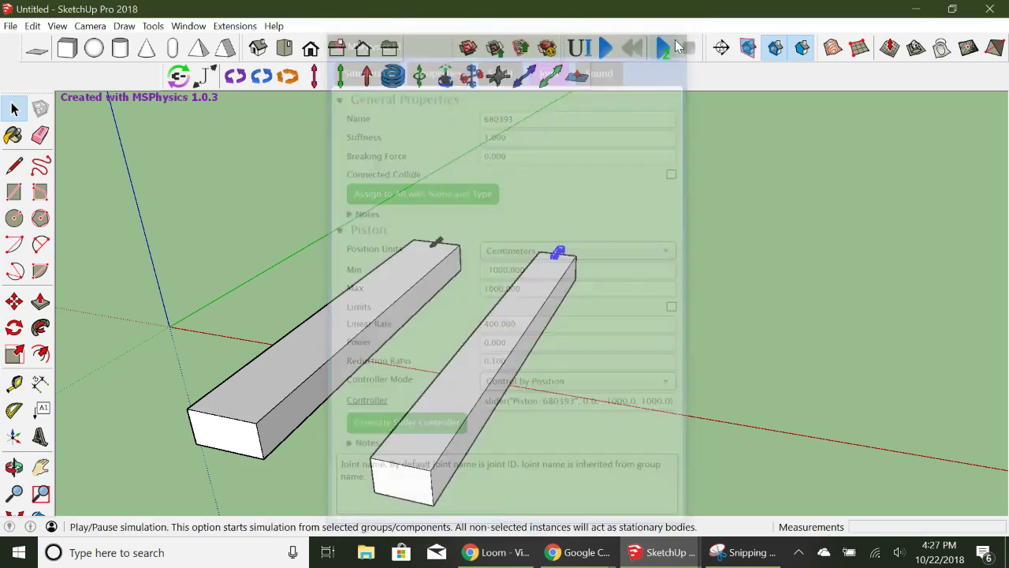
Step: Run the simulation, sweep the piston slider between its extremes, then reset
left_click(604, 50)
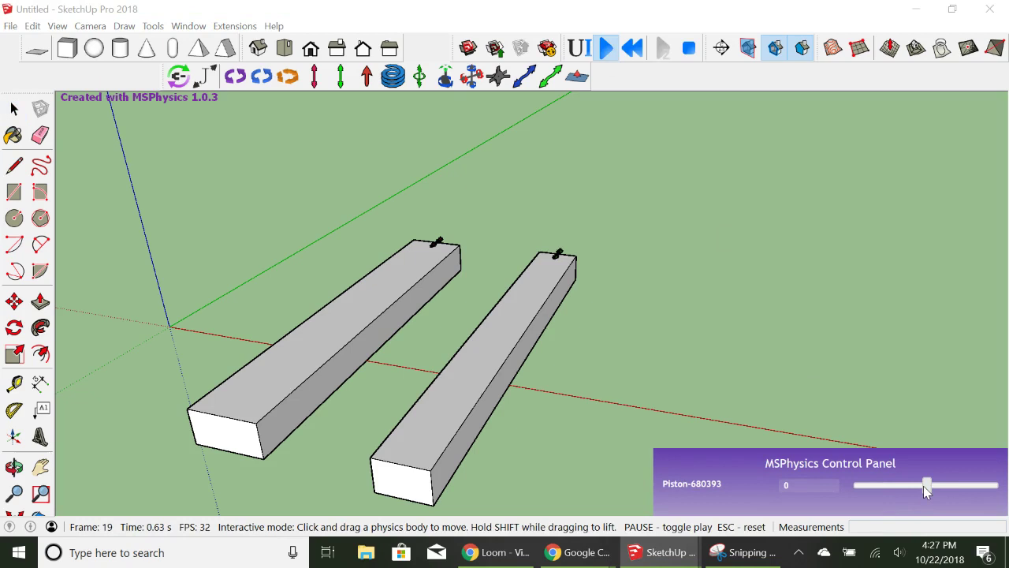
mouse_move(927, 489)
left_mouse_down()
mouse_move(998, 485)
mouse_move(851, 489)
left_mouse_up()
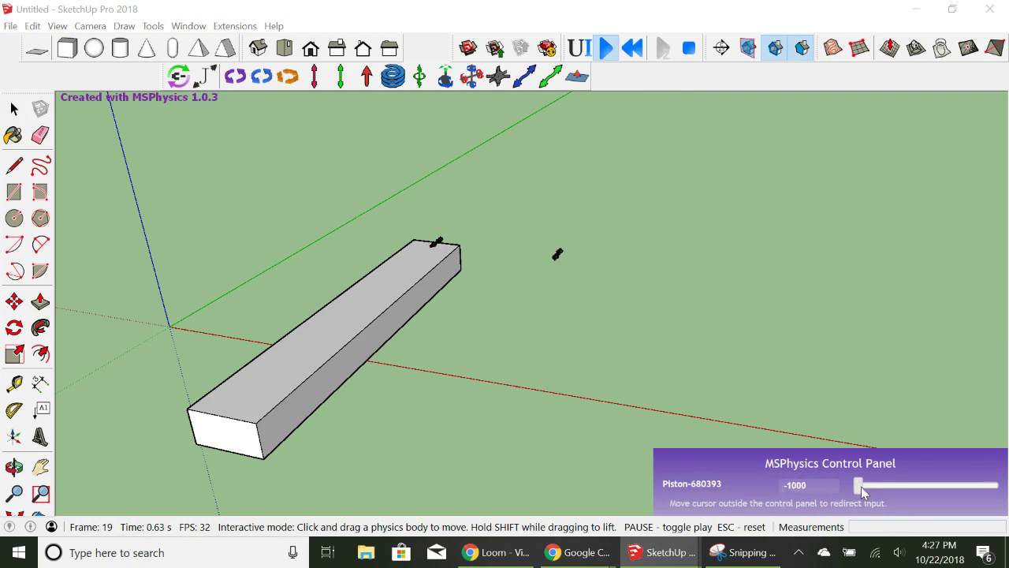
left_click_drag(862, 491, 1000, 488)
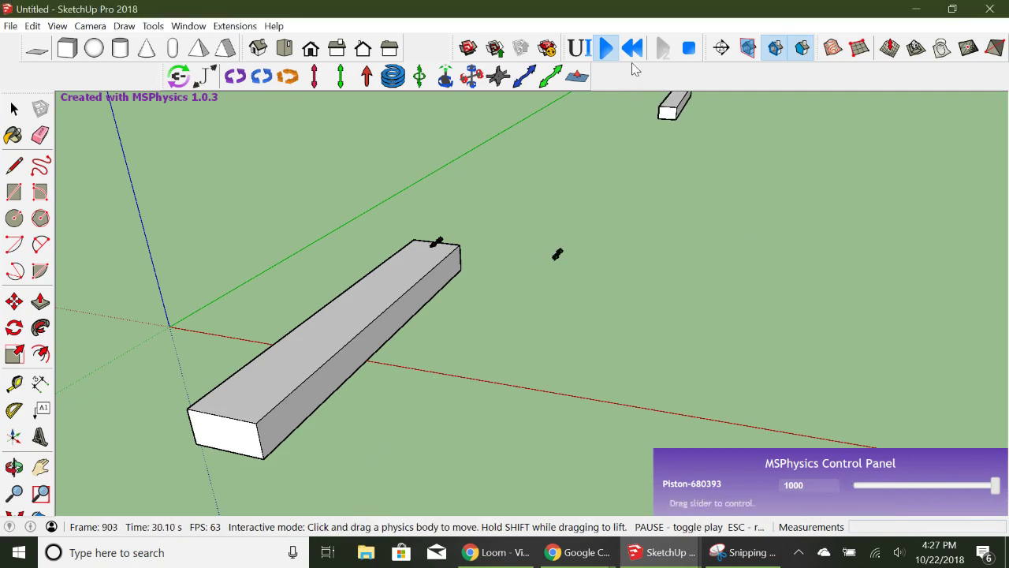
left_click(633, 49)
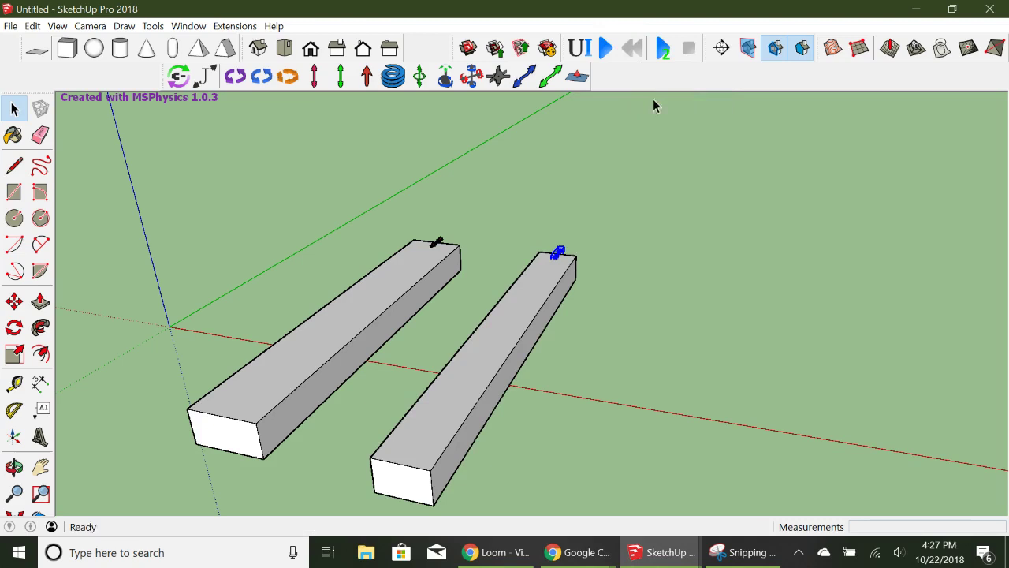
left_click(665, 240)
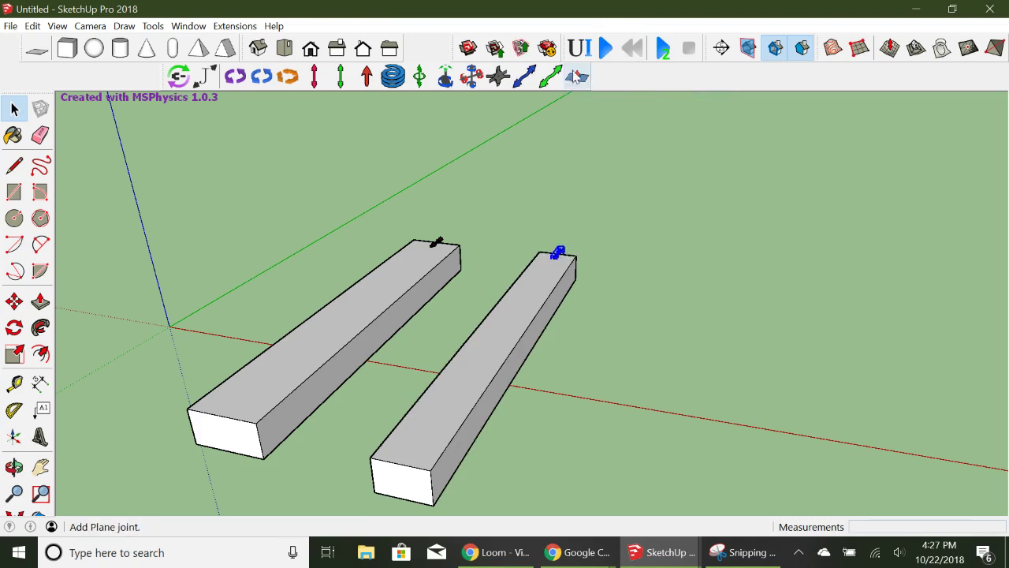
left_click(580, 49)
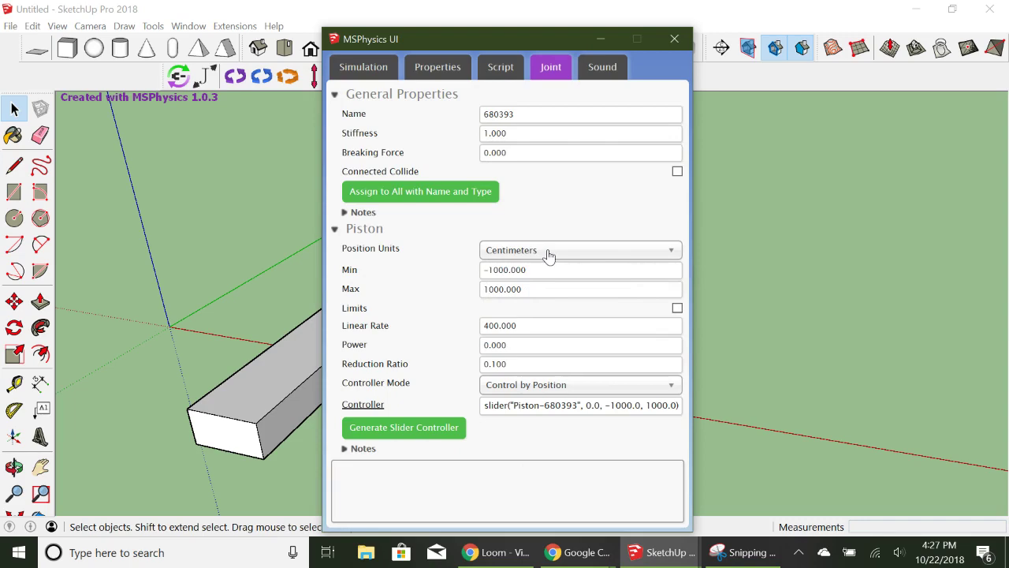
left_click(674, 39)
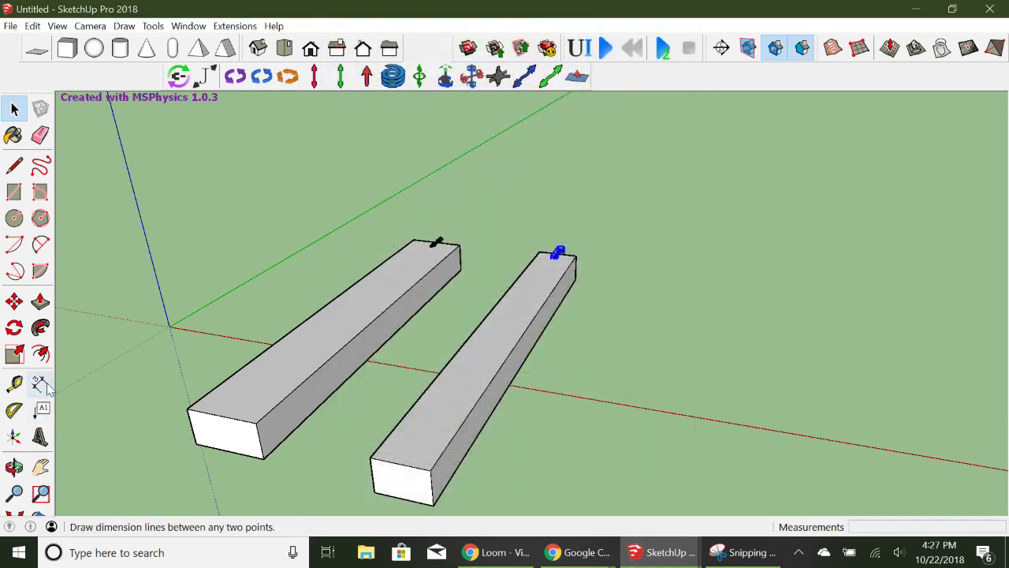
left_click(40, 385)
left_click(15, 384)
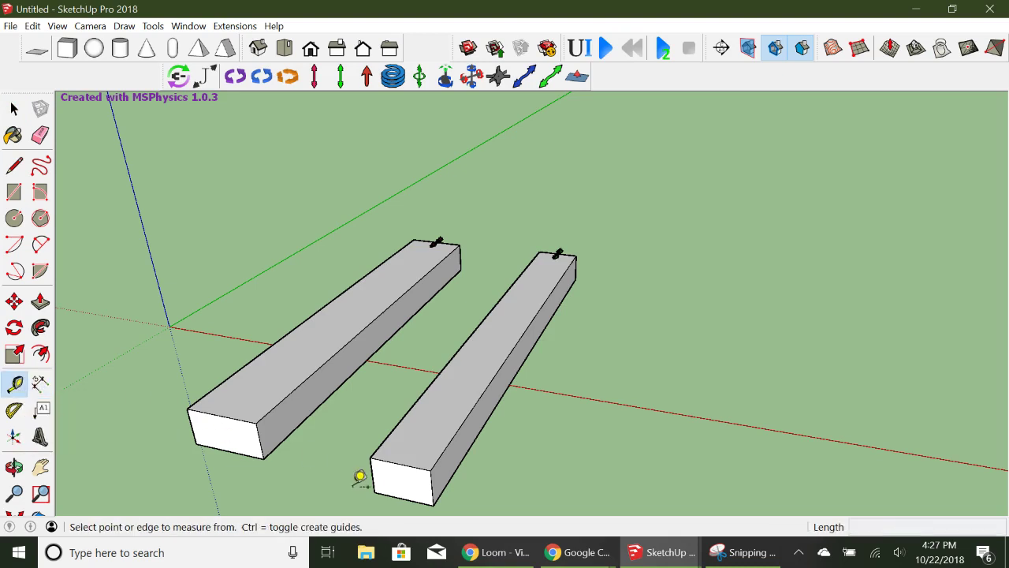
left_click(434, 503)
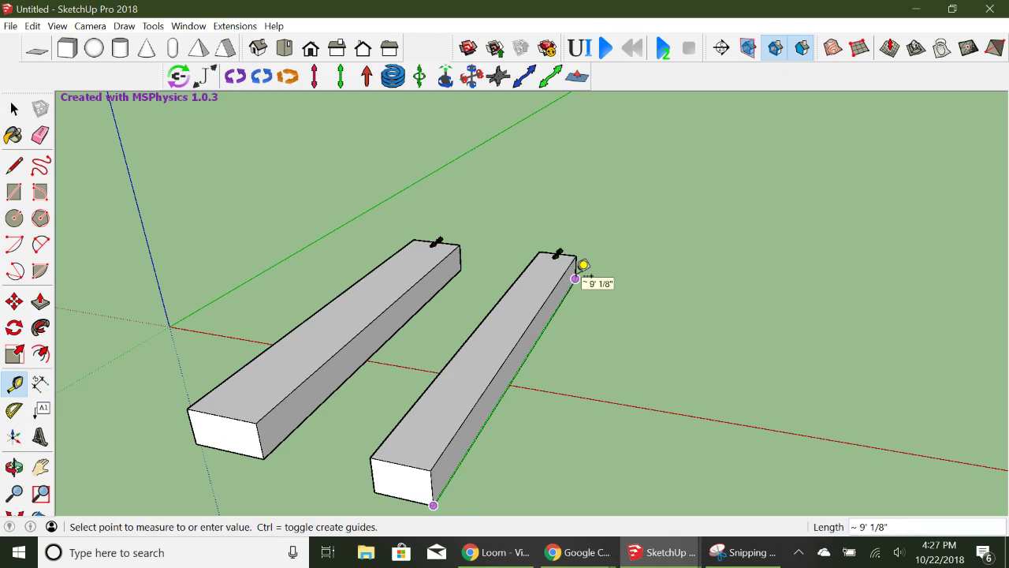
left_click(584, 265)
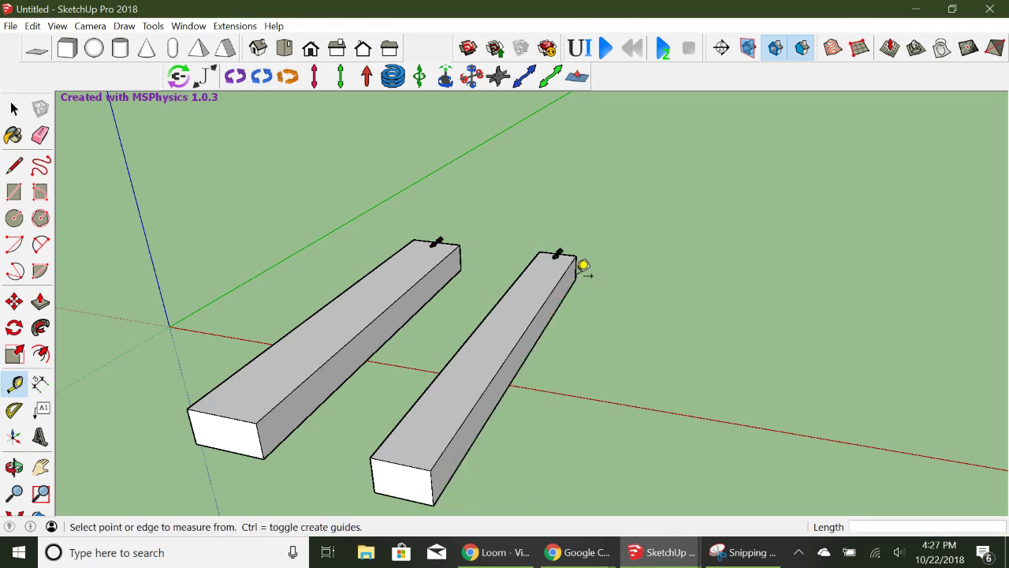
Step: Set the model's length format to Decimal in centimetres under Model Info > Units
left_click(189, 27)
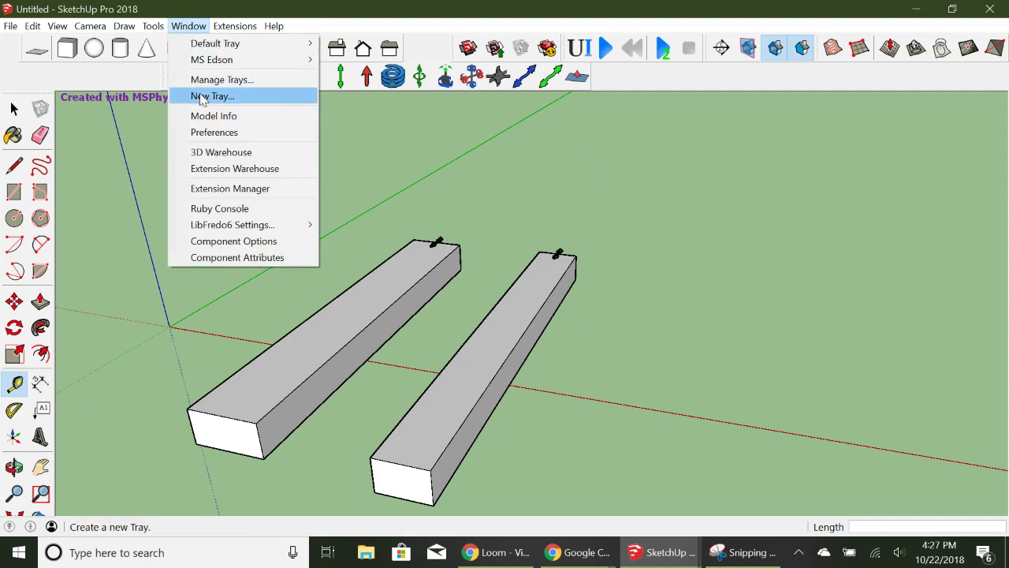
left_click(213, 116)
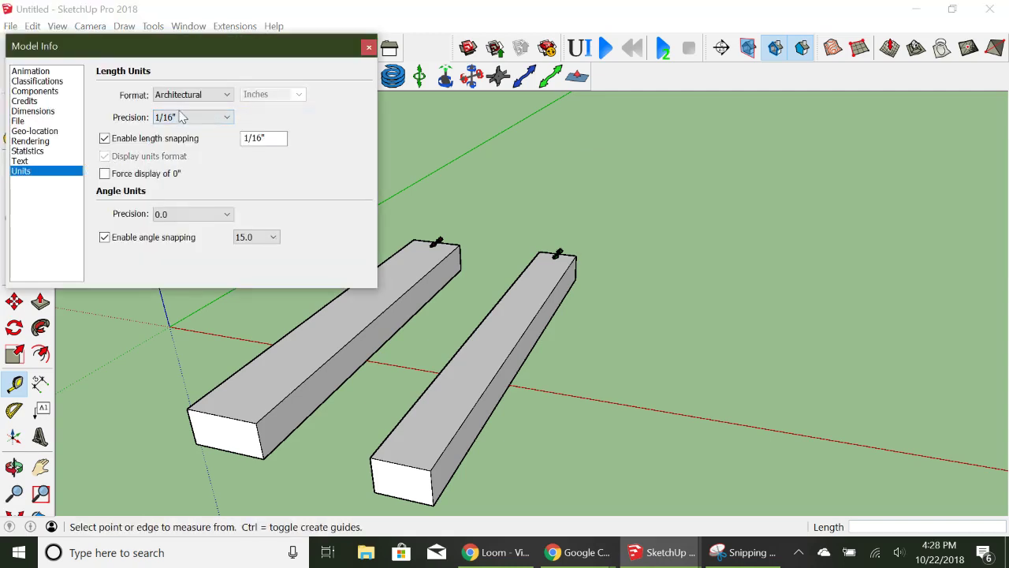
left_click(223, 95)
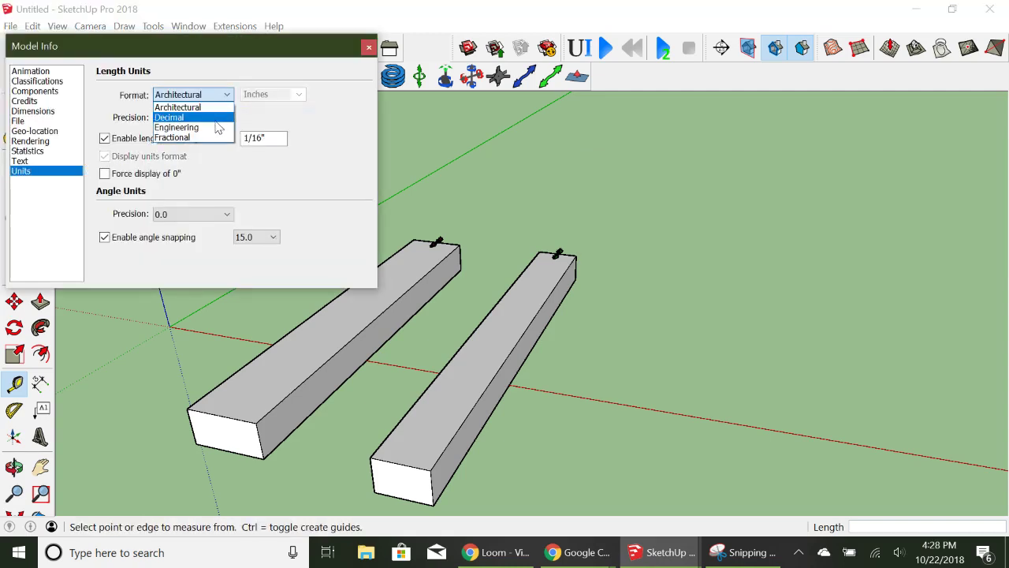
left_click(214, 116)
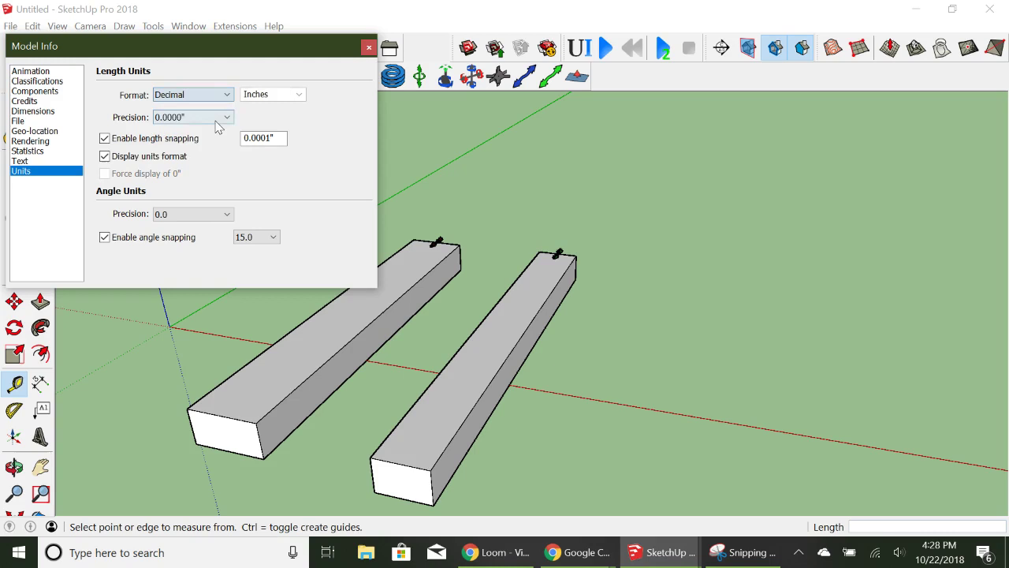
left_click(299, 95)
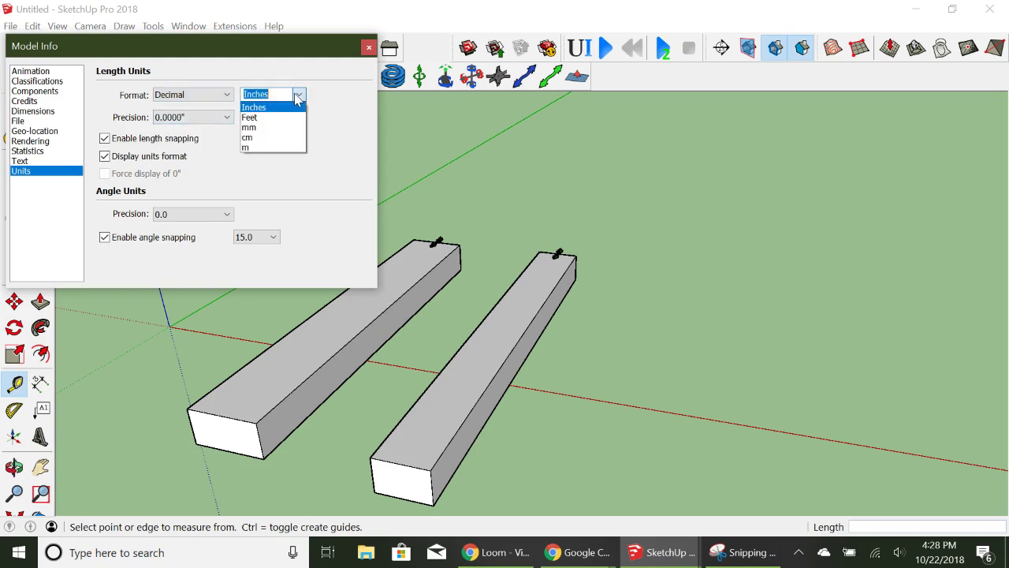
left_click(282, 138)
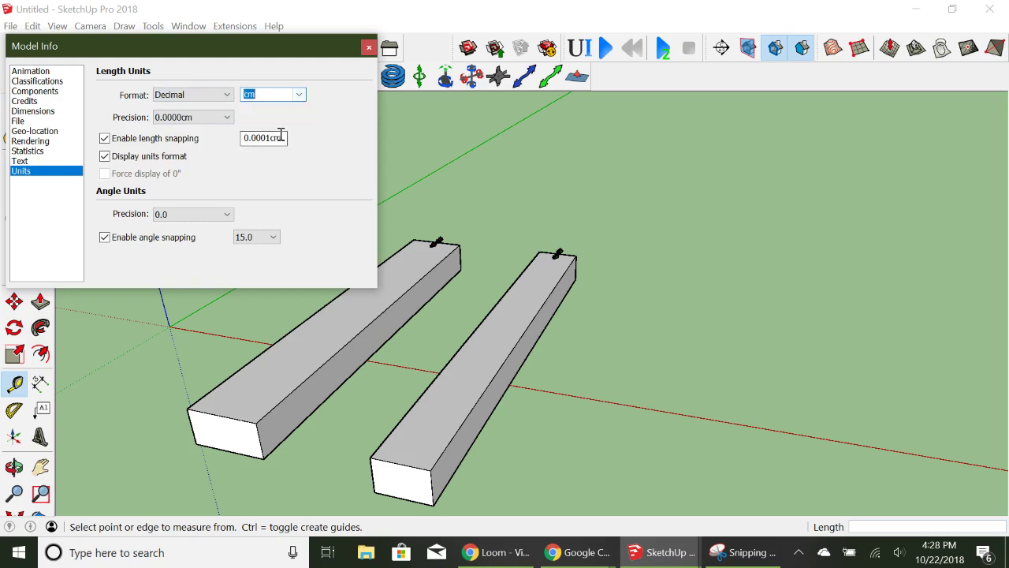
Step: Measure the right beam with the Tape Measure, about 274.6 cm long
left_click(368, 49)
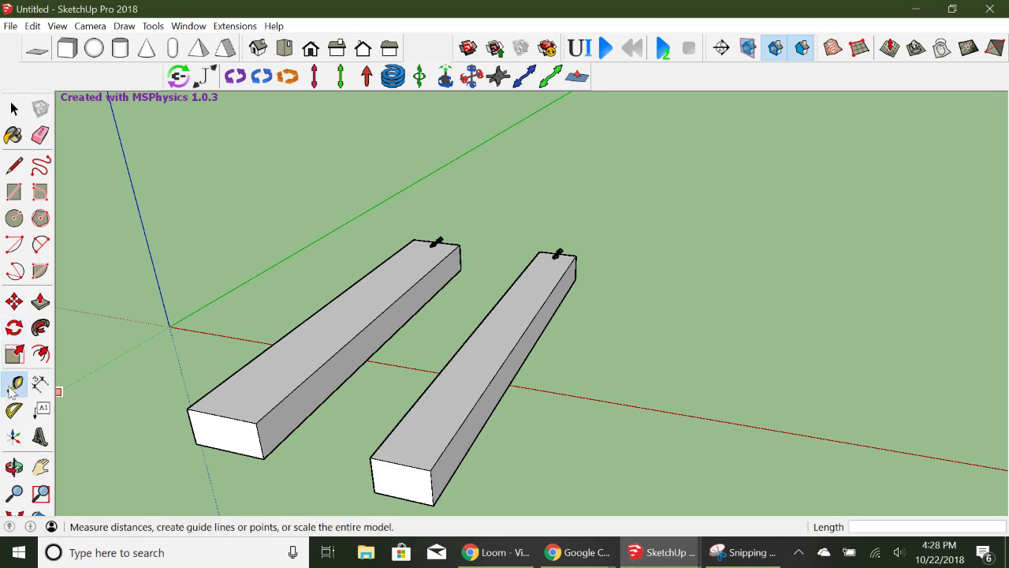
left_click(433, 505)
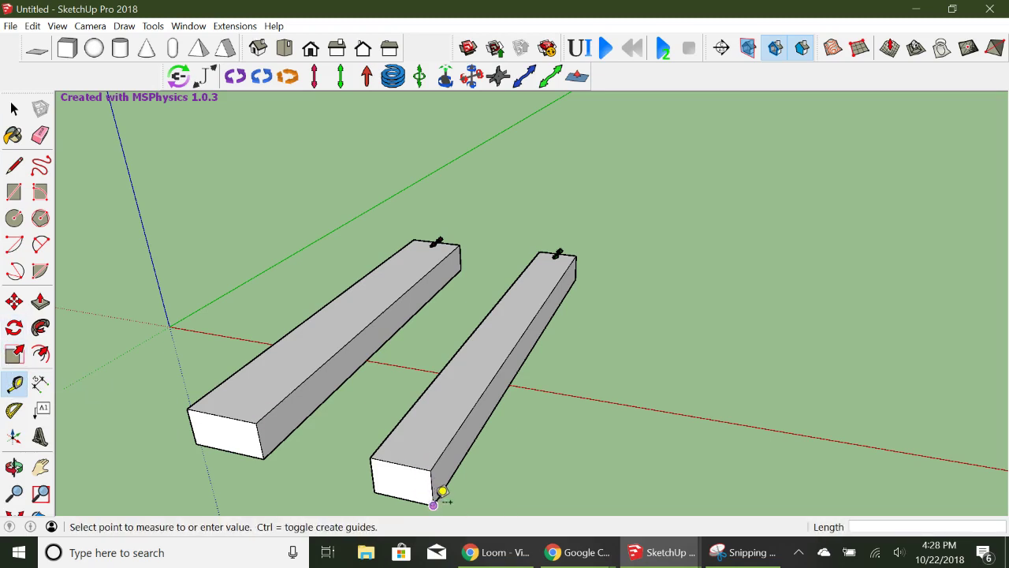
left_click(588, 270)
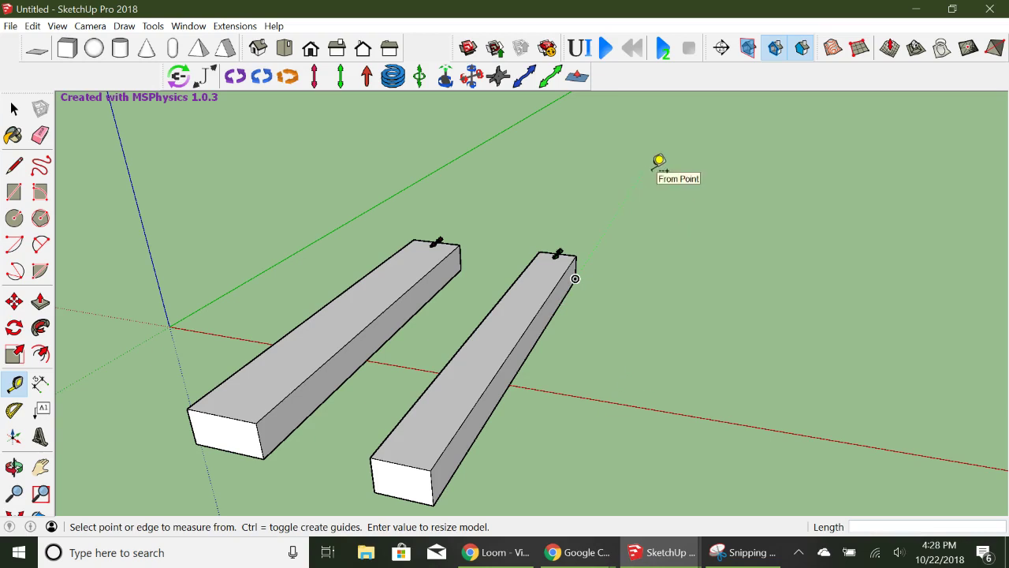
Step: Select the piston joint and enable Limits on its MSPhysics Joint tab
left_click(14, 110)
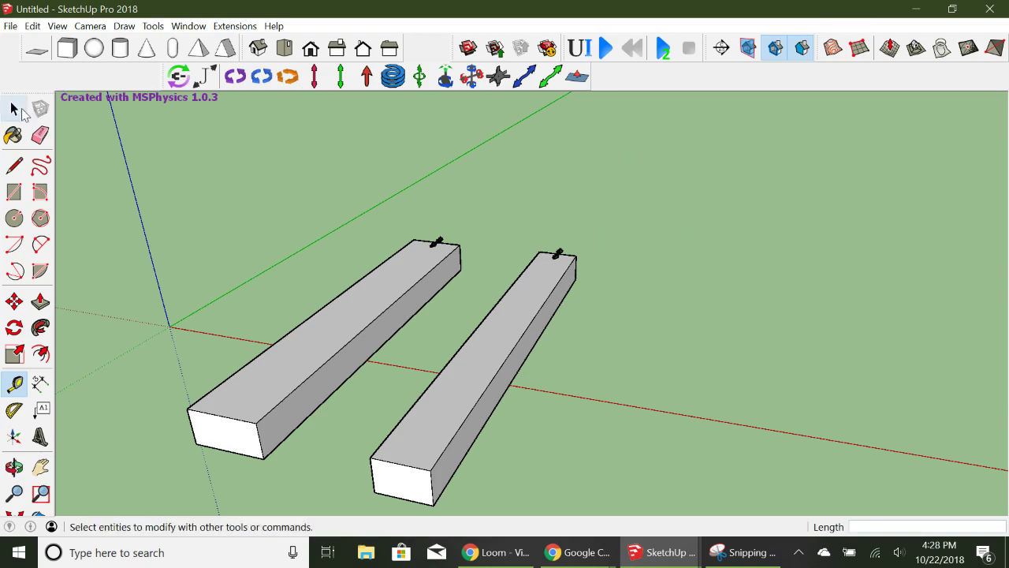
left_click(16, 112)
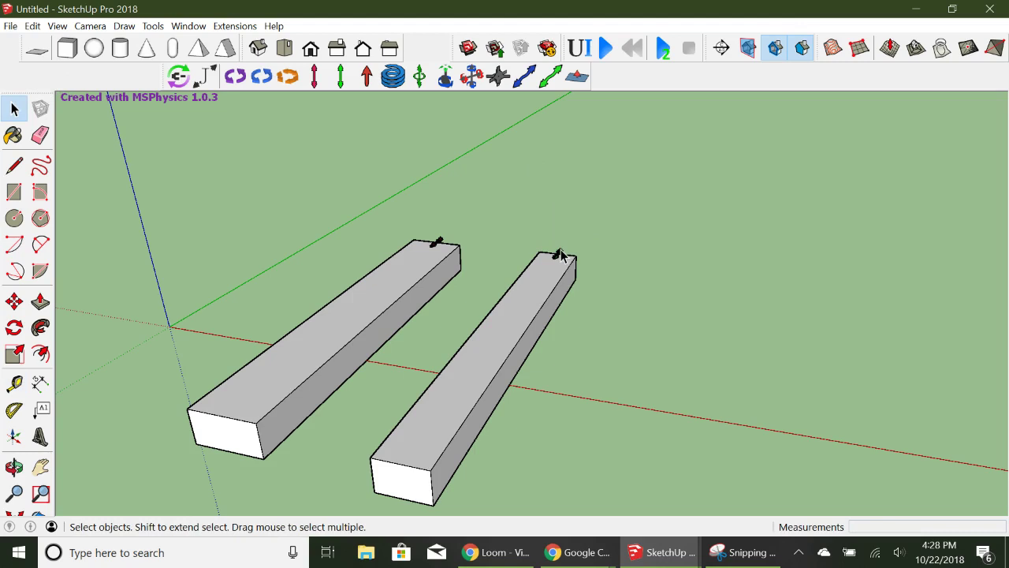
left_click(580, 49)
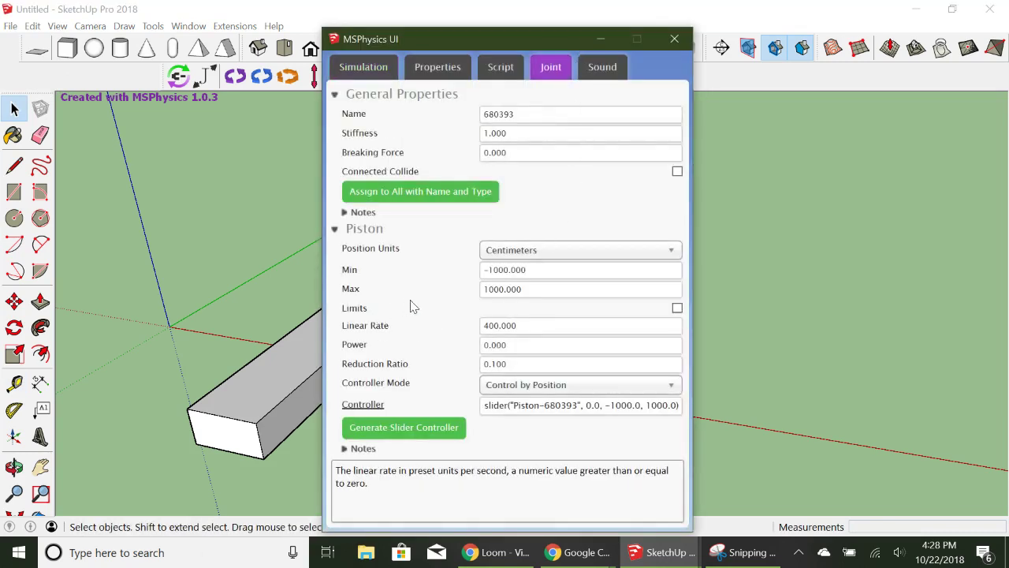
right_click(679, 312)
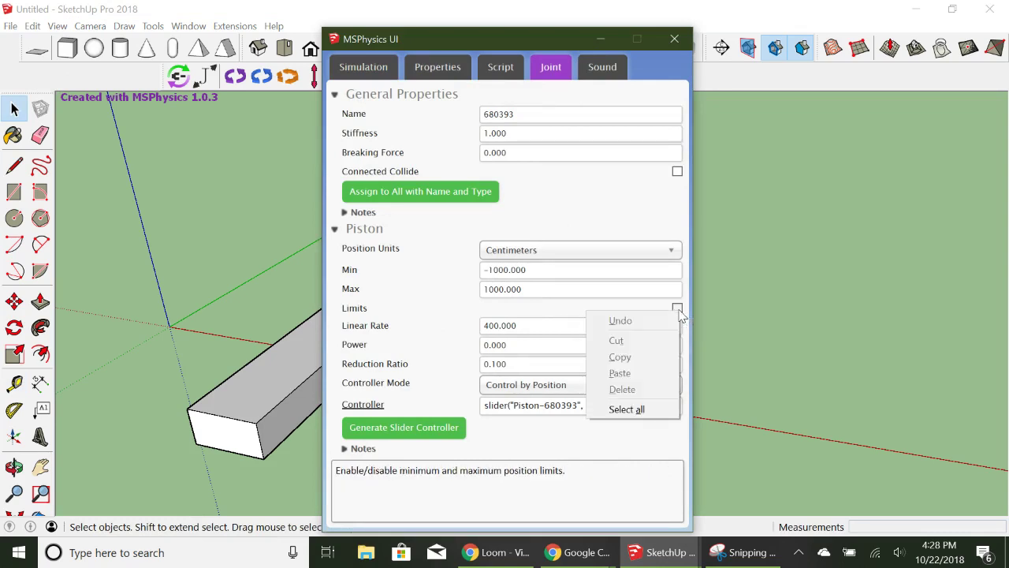
left_click(677, 308)
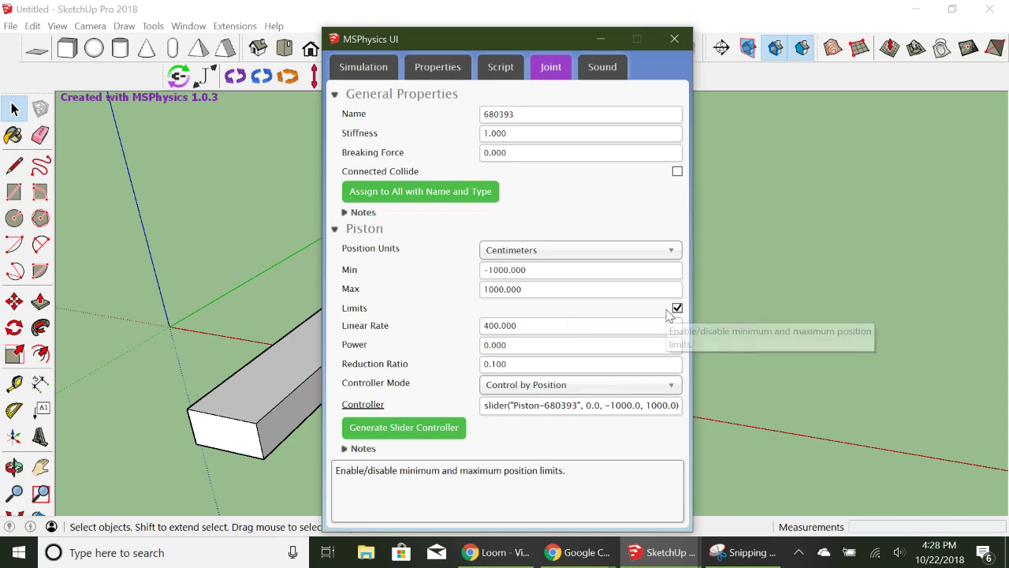
mouse_move(548, 269)
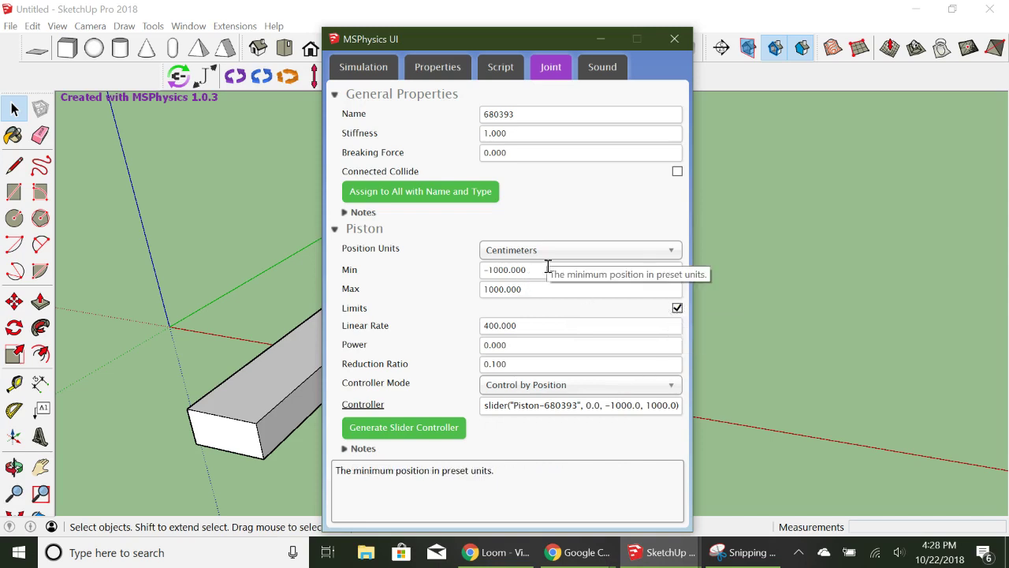
Step: Set the piston's minimum position to -50 and maximum to 80 cm
left_click_drag(548, 269, 490, 273)
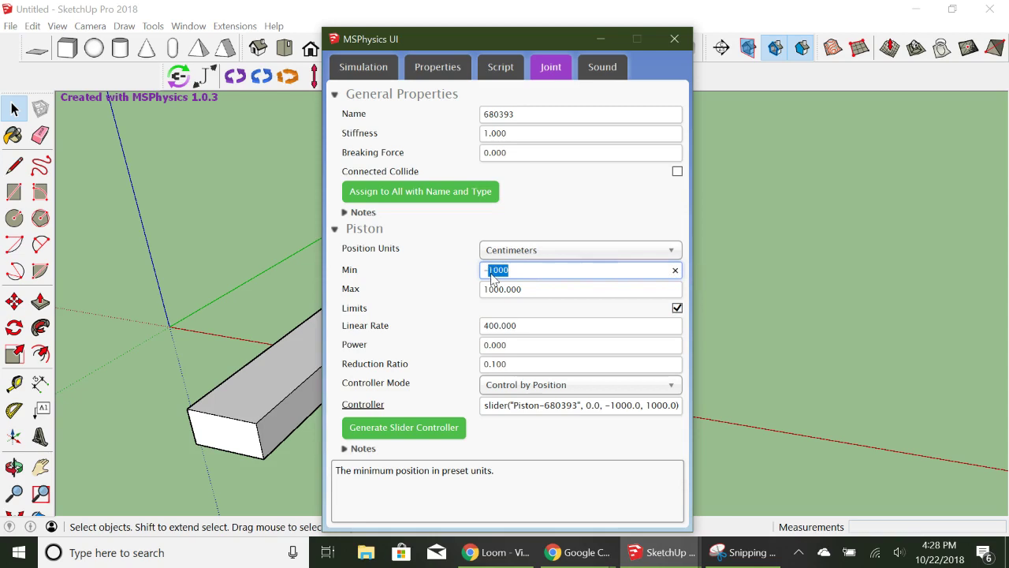
left_click(529, 252)
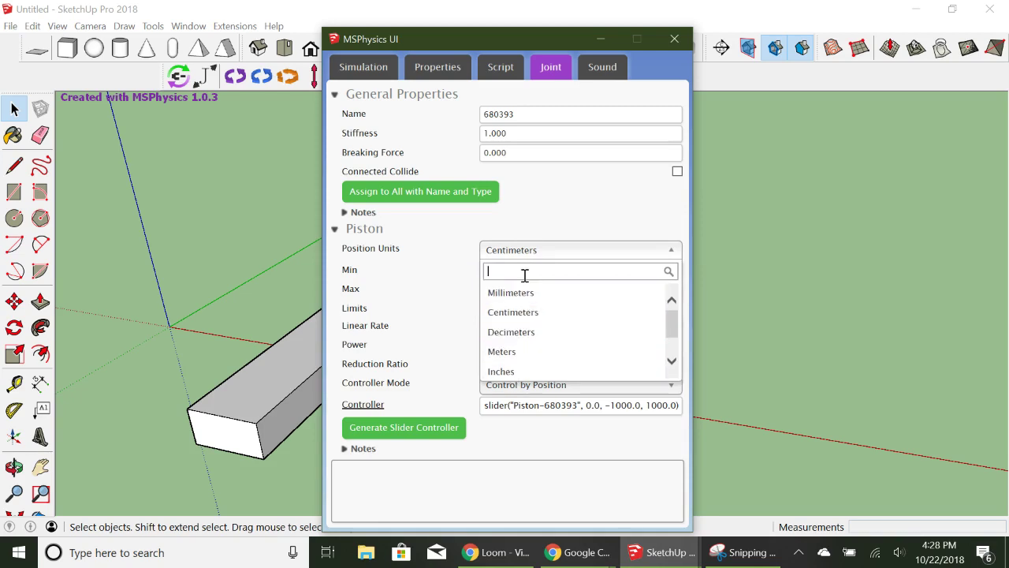
type("50")
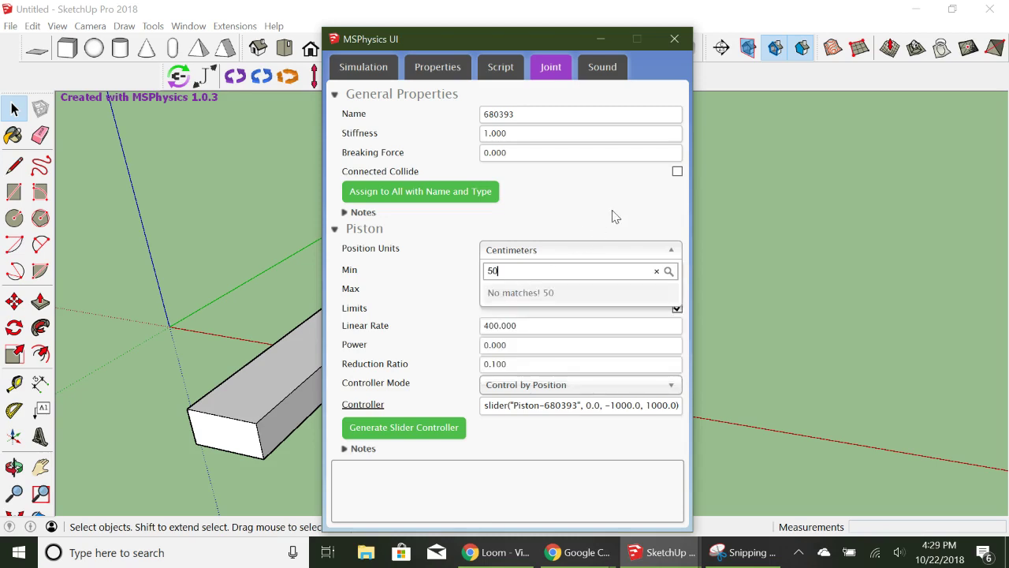
left_click(613, 211)
left_click(515, 272)
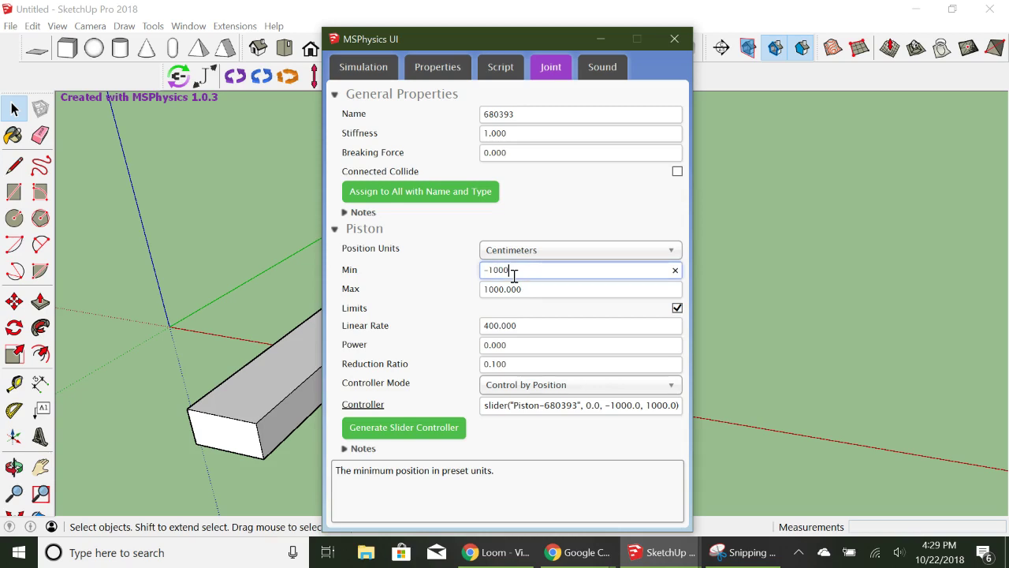
double_click(513, 270)
type("50")
left_click(529, 288)
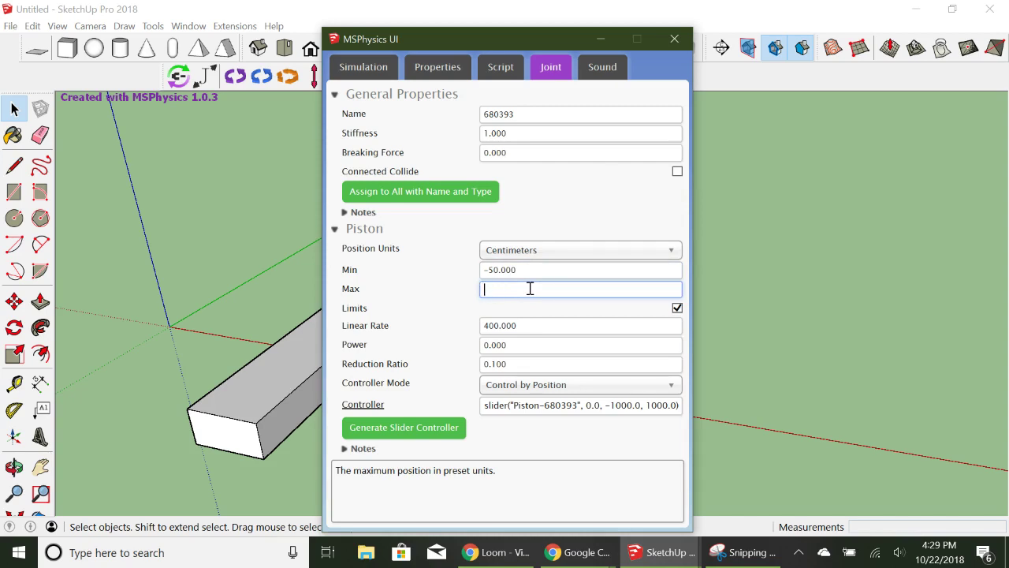
type("80")
left_click(585, 224)
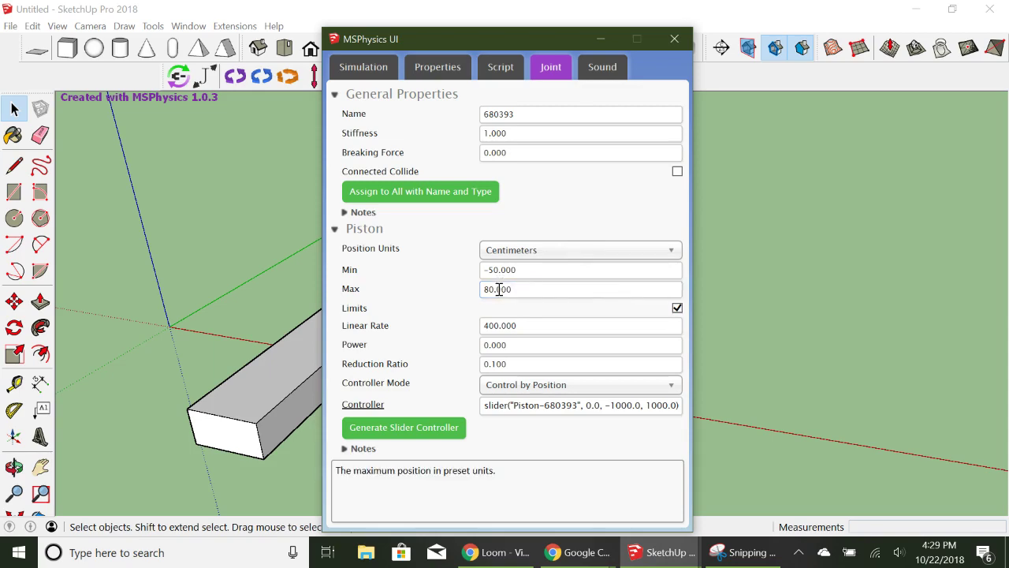
left_click(674, 39)
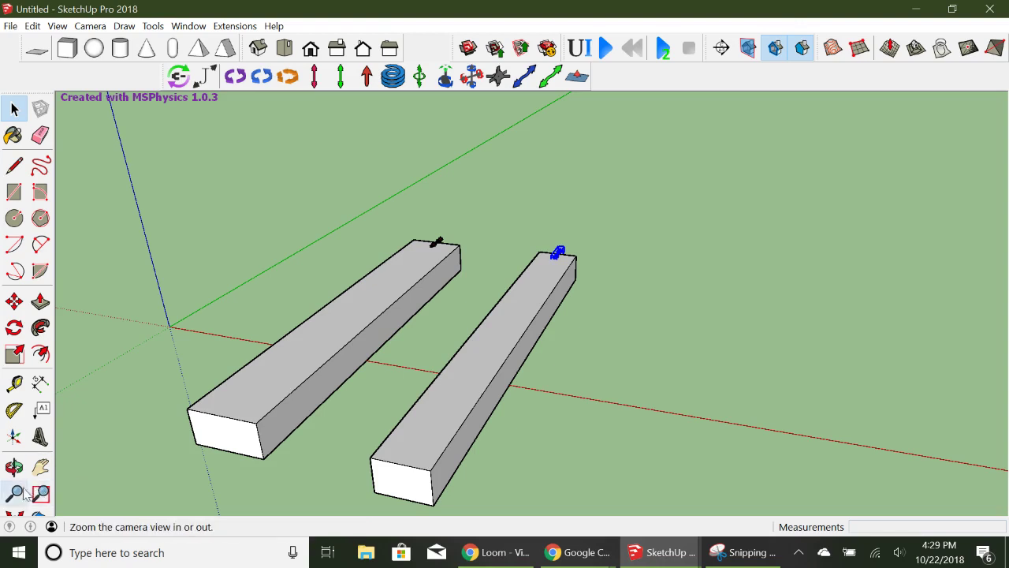
Step: Zoom out, start the simulation, and drag the Piston slider to extend and retract the beam to −1000
left_click(568, 262)
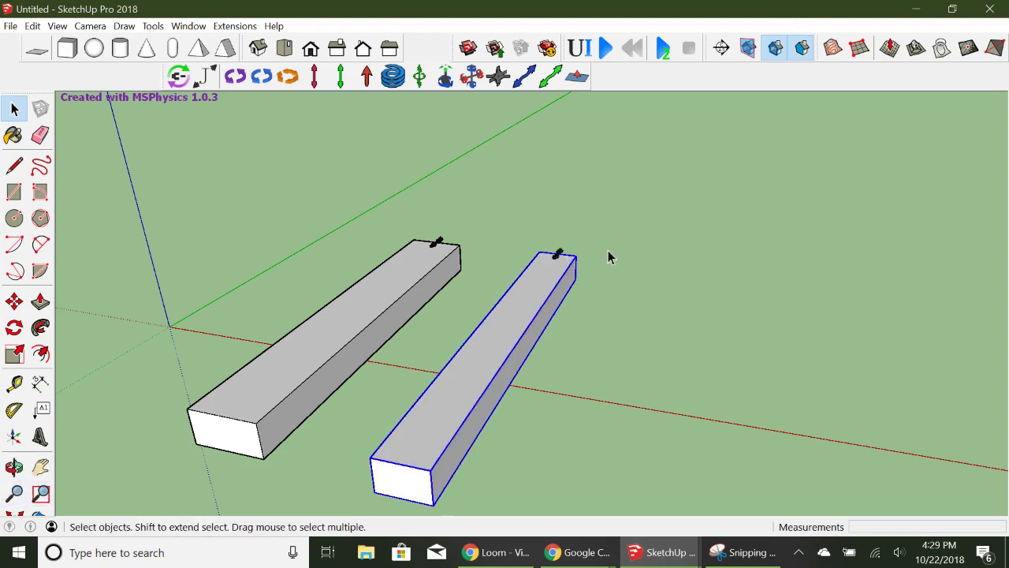
left_click(676, 251)
left_click(15, 494)
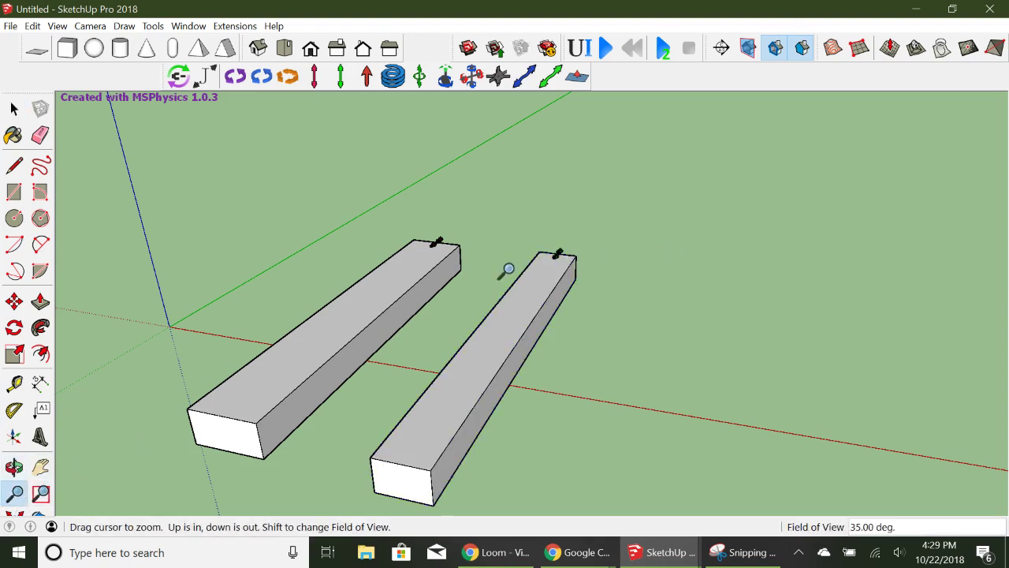
left_click_drag(507, 271, 339, 431)
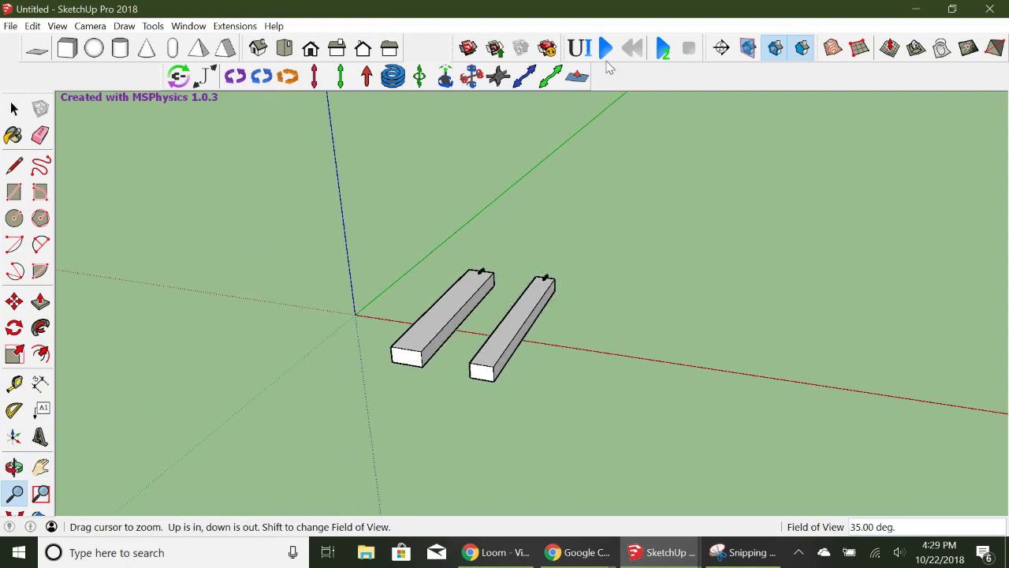
left_click(605, 48)
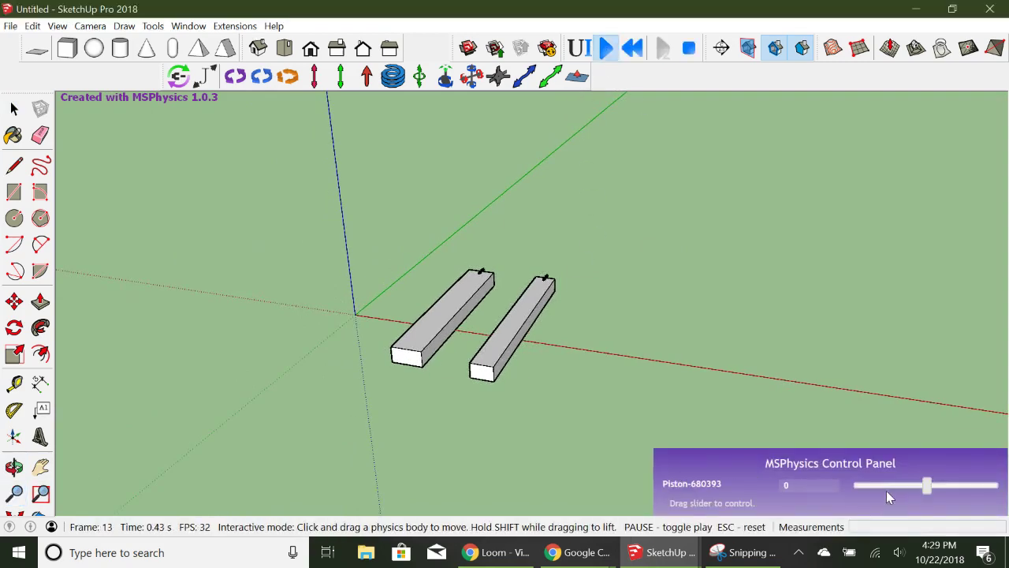
left_click_drag(927, 487, 995, 485)
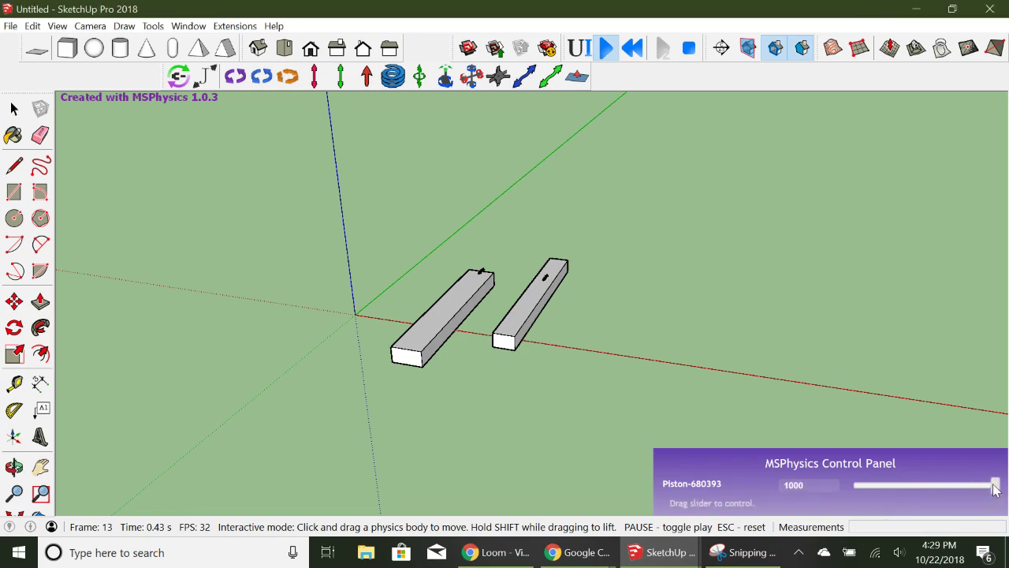
mouse_move(995, 484)
left_mouse_down()
mouse_move(871, 489)
mouse_move(850, 503)
mouse_move(896, 485)
mouse_move(996, 486)
mouse_move(853, 495)
mouse_move(992, 486)
mouse_move(884, 484)
mouse_move(856, 487)
mouse_move(998, 500)
mouse_move(859, 486)
mouse_move(997, 485)
mouse_move(857, 488)
mouse_move(994, 500)
mouse_move(833, 503)
mouse_move(869, 512)
mouse_move(930, 506)
mouse_move(905, 507)
mouse_move(927, 515)
left_mouse_up()
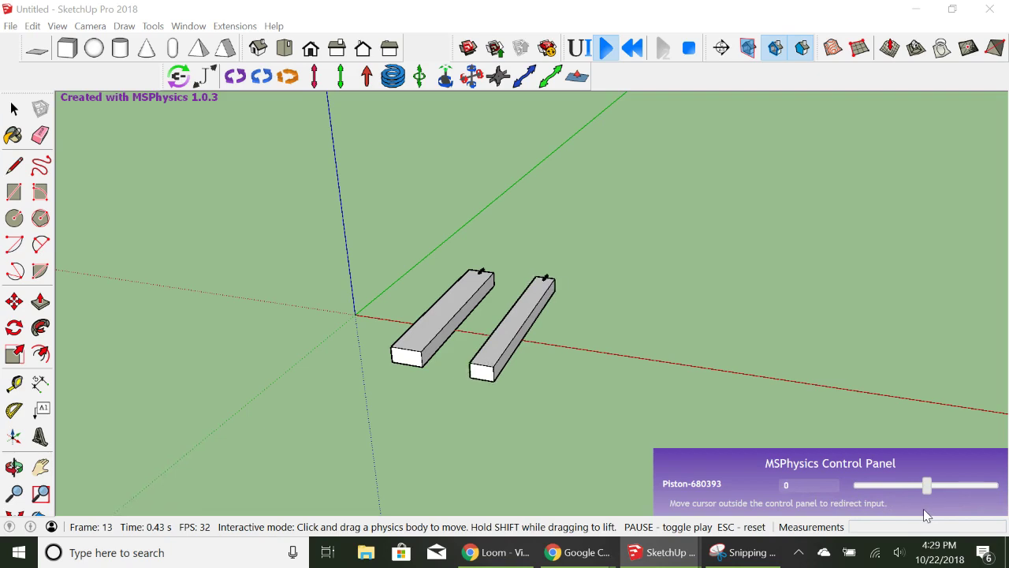
mouse_move(924, 516)
left_mouse_down()
mouse_move(992, 513)
mouse_move(836, 517)
left_mouse_up()
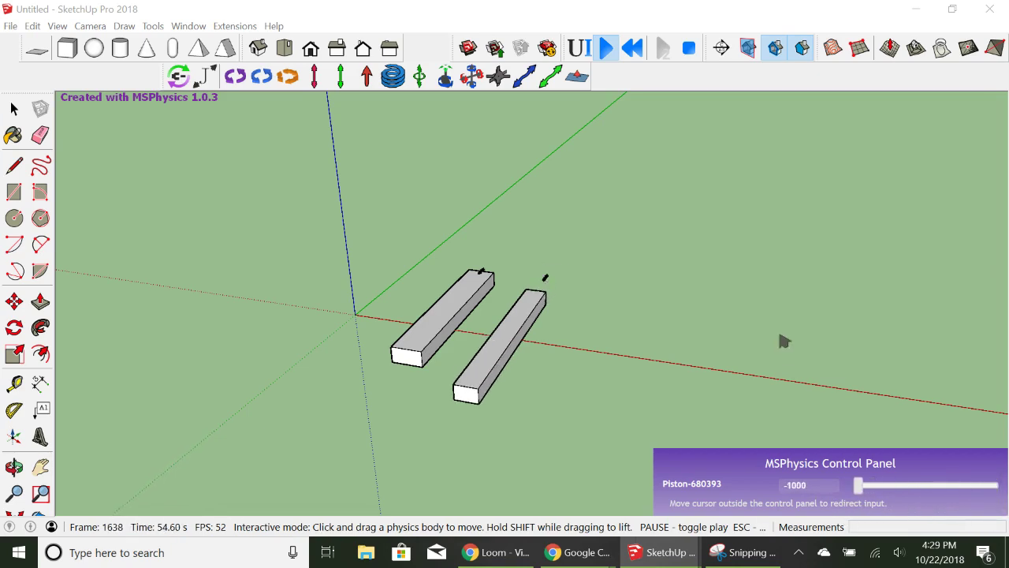